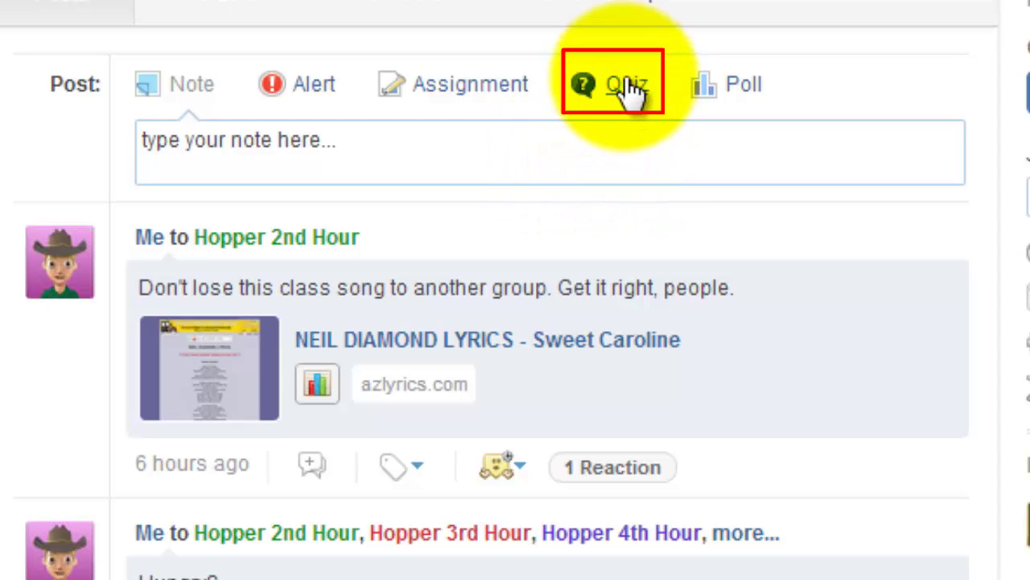
# Create a new quiz titled 'Puente for President'.
pyautogui.click(628, 87)
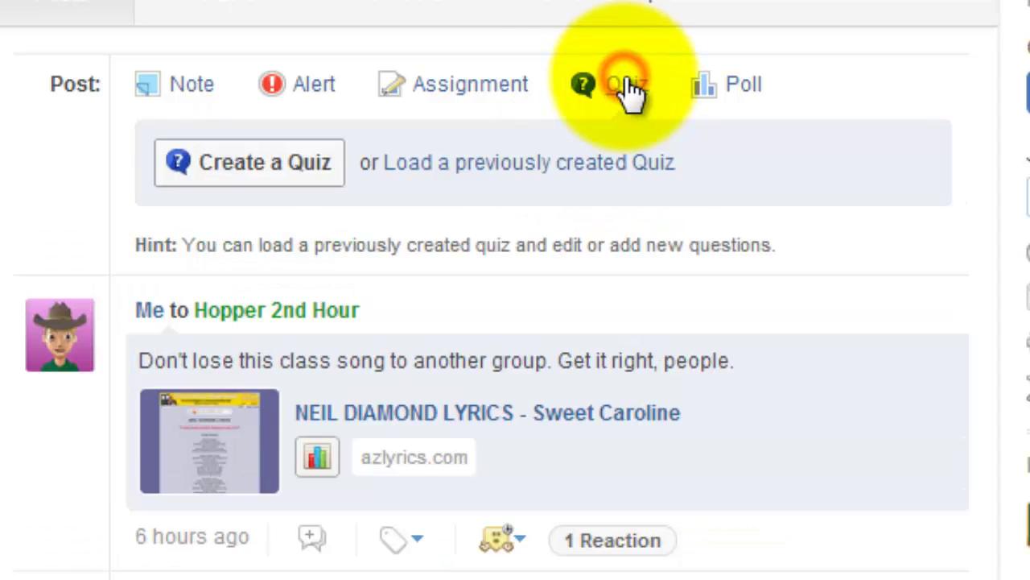
pyautogui.click(286, 170)
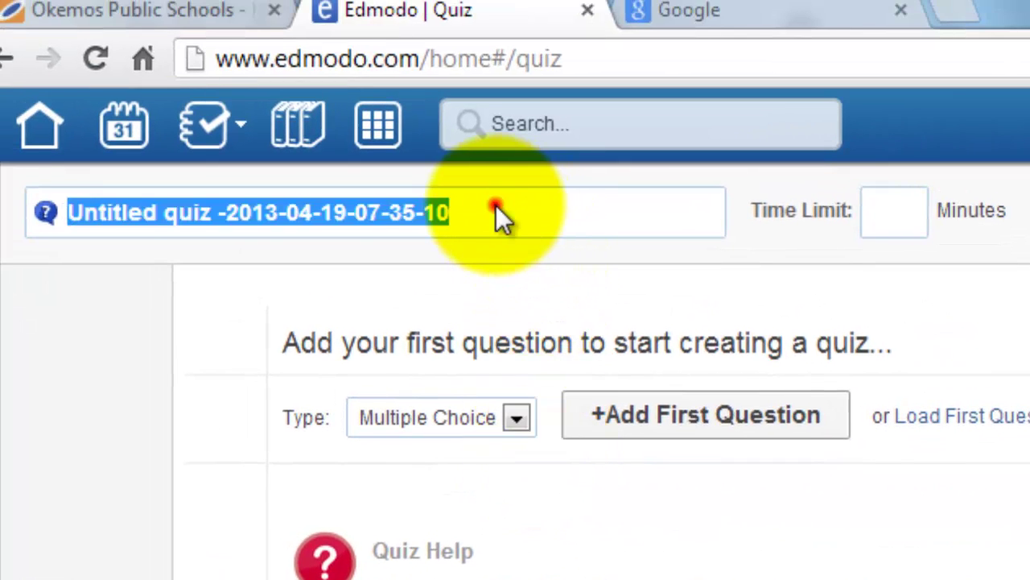
pyautogui.click(497, 206)
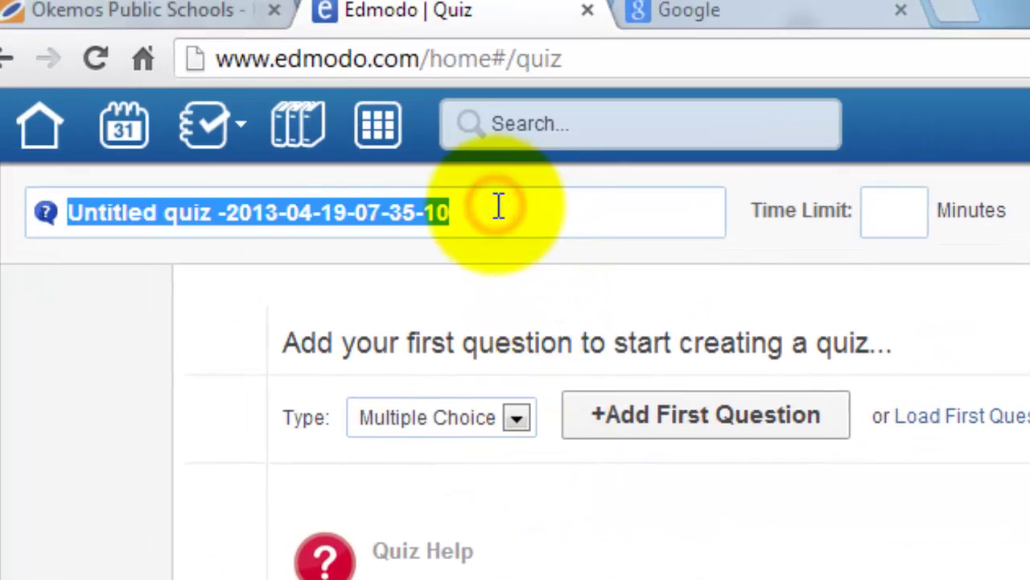
pyautogui.write('Puente')
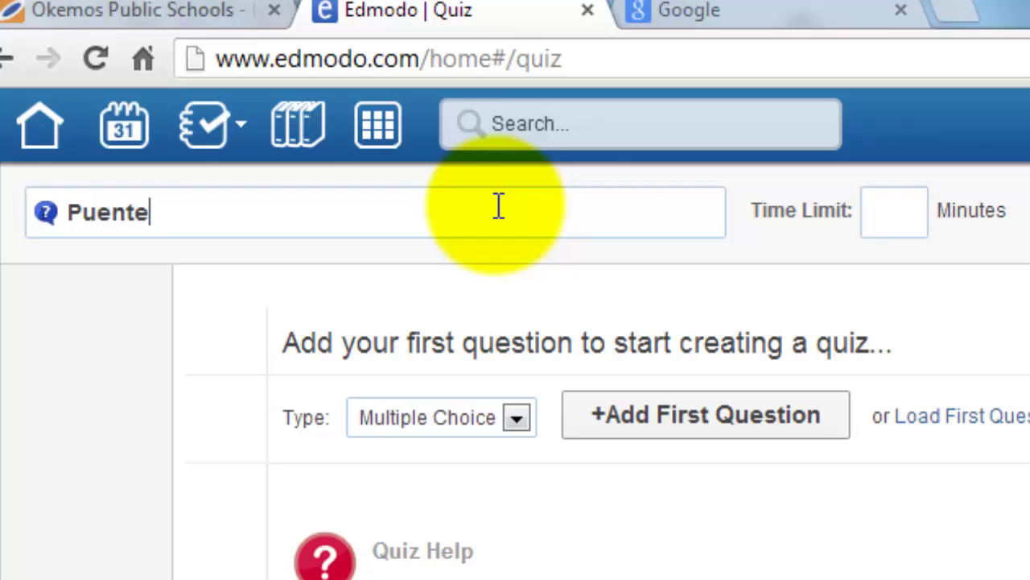
pyautogui.write(' for President')
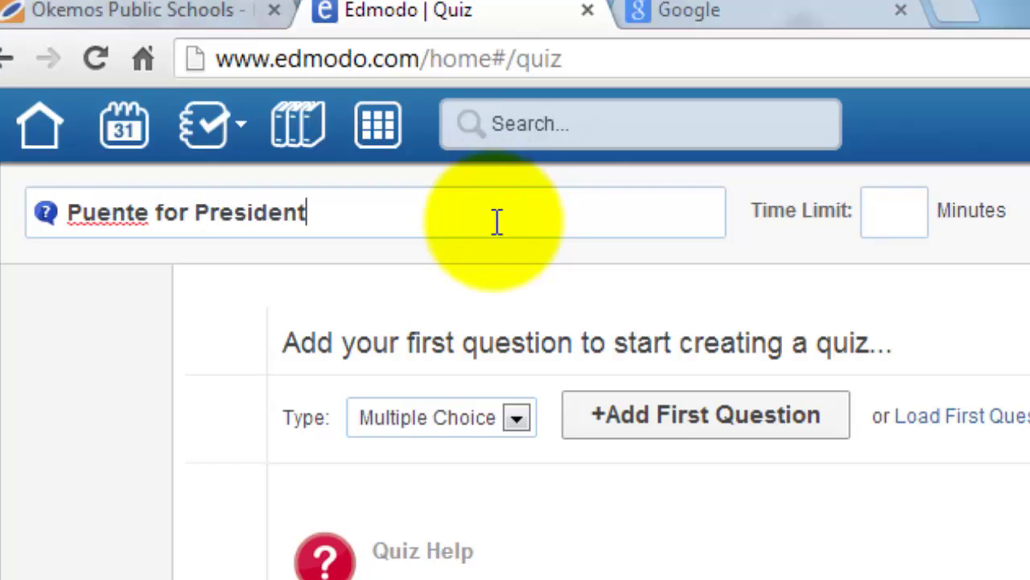
# Set a 4-minute time limit and keep the question type as Multiple Choice.
pyautogui.click(917, 214)
pyautogui.write('60')
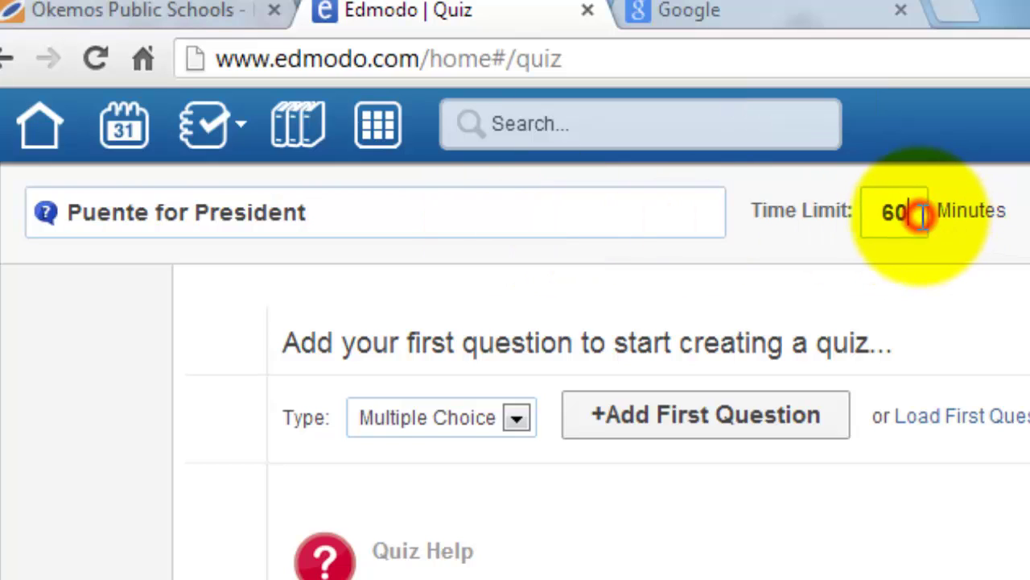
pyautogui.press('BackSpace')
pyautogui.press('BackSpace')
pyautogui.write('4')
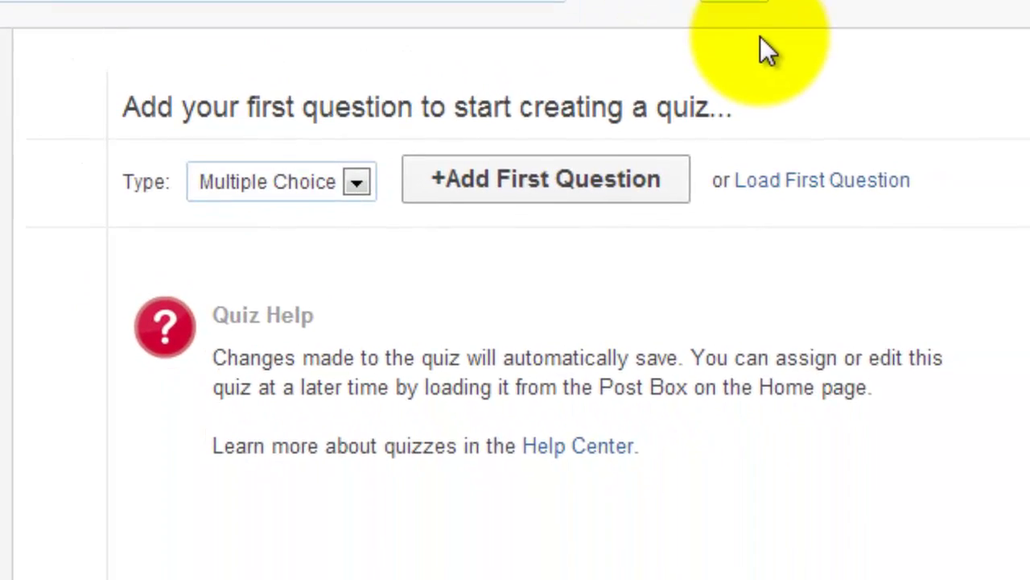
pyautogui.click(329, 145)
pyautogui.click(329, 145)
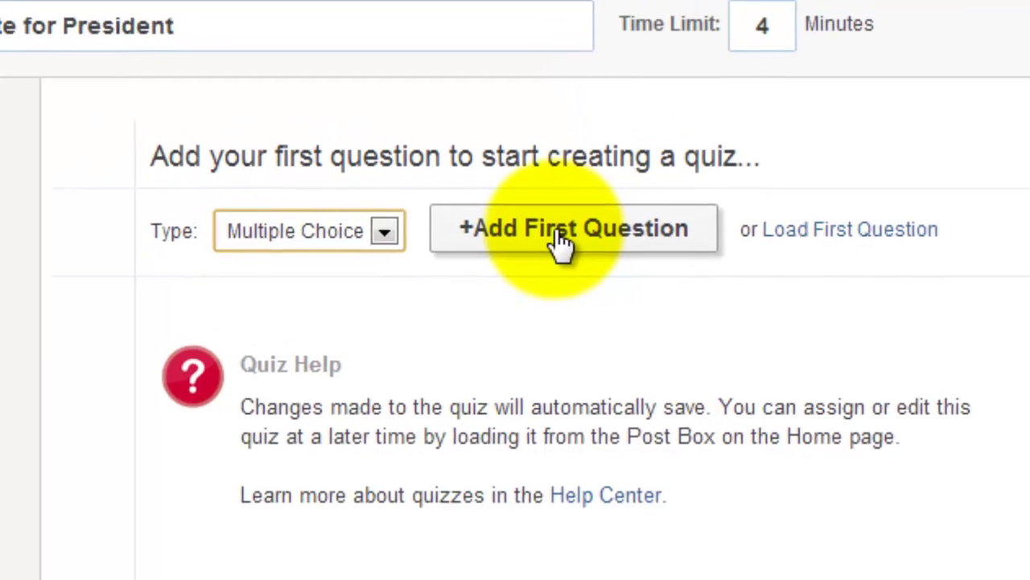
# Add an empty Multiple Choice first question, then return to the Hopper 2nd Hour feed.
pyautogui.click(561, 234)
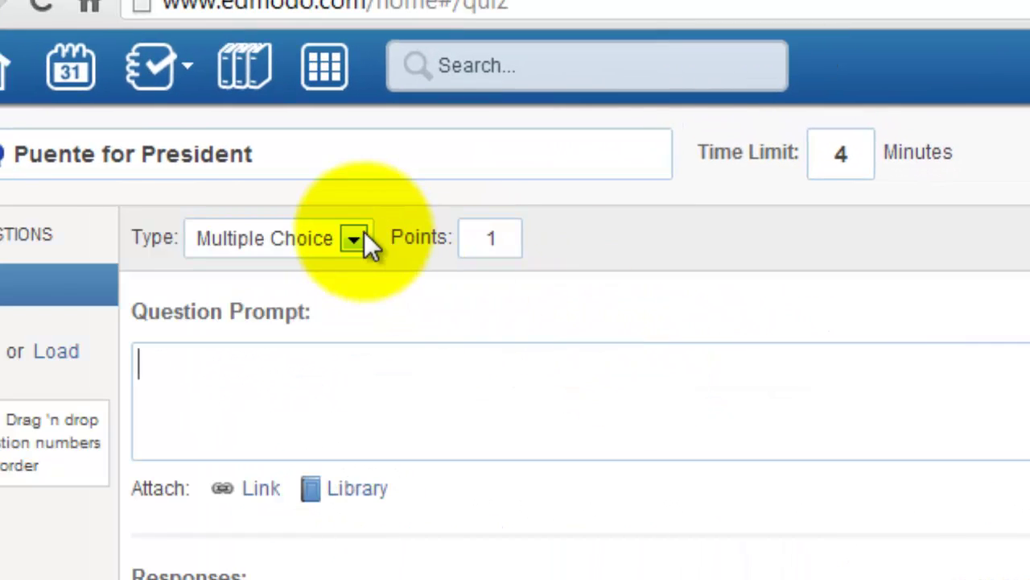
pyautogui.click(364, 237)
pyautogui.click(364, 236)
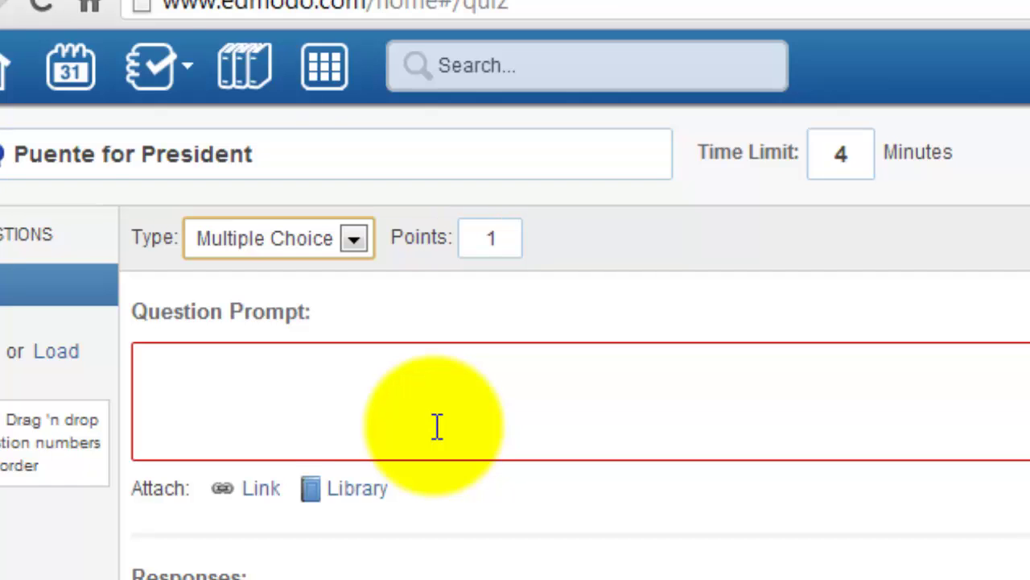
pyautogui.click(3, 93)
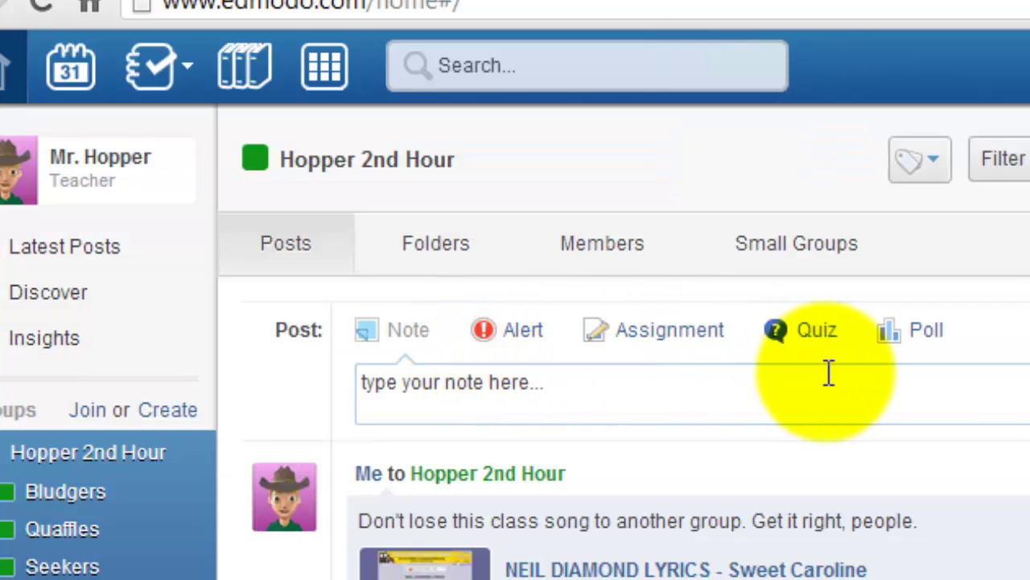
# Load the saved quiz 'Copy #1 of Snyder is Killing Public Schools' into a post and edit it.
pyautogui.click(825, 342)
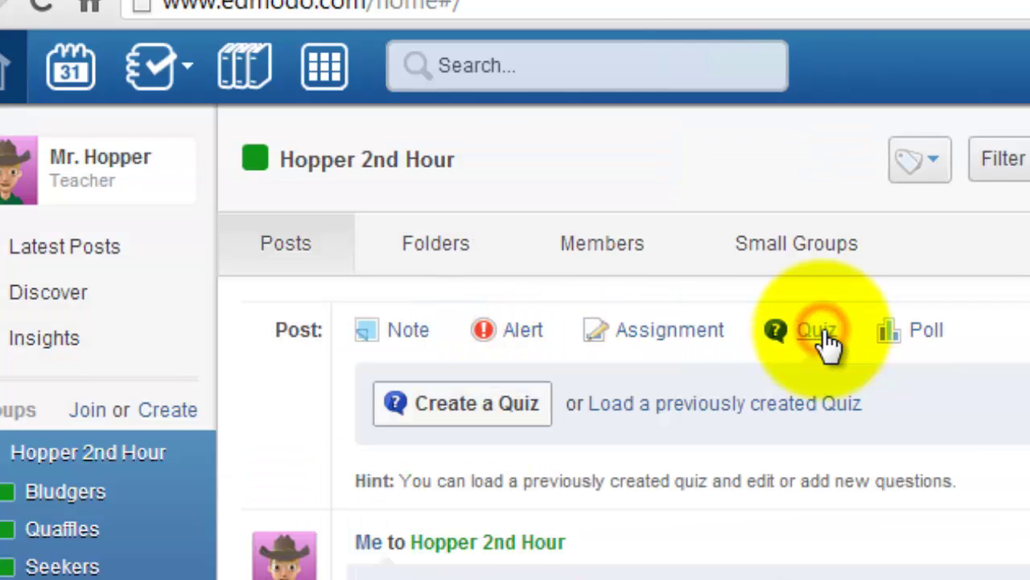
pyautogui.click(709, 403)
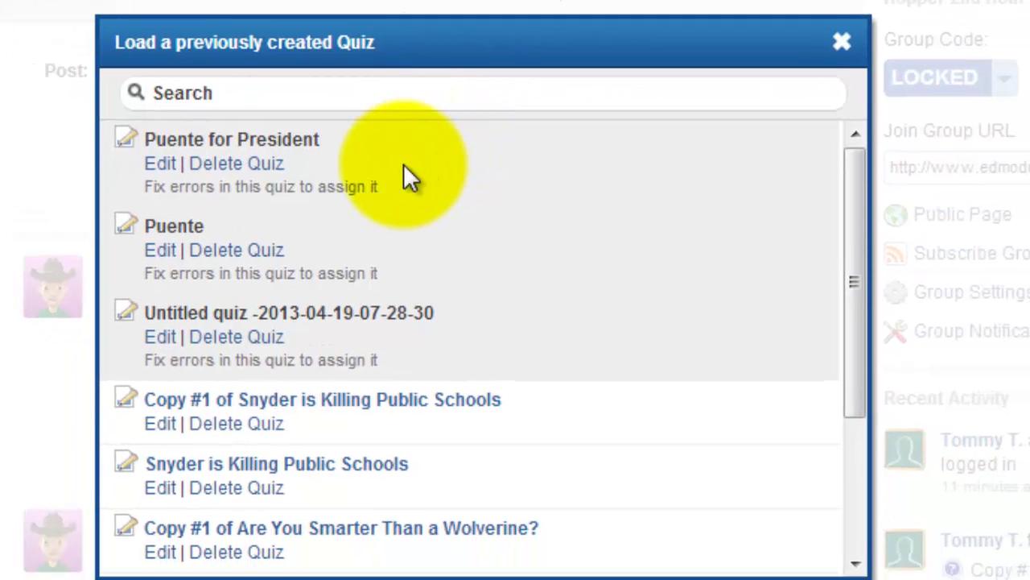
pyautogui.click(260, 399)
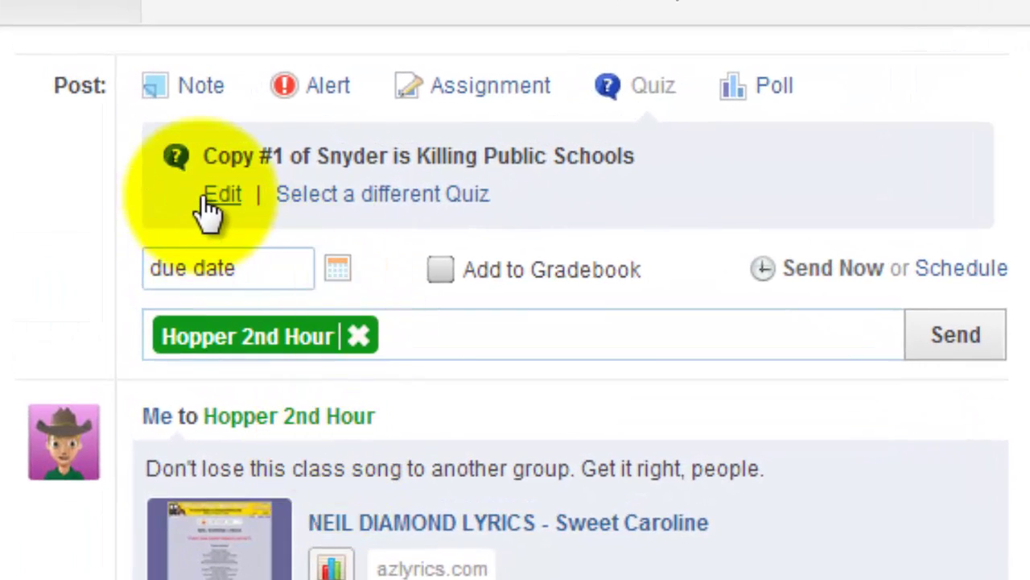
pyautogui.click(192, 170)
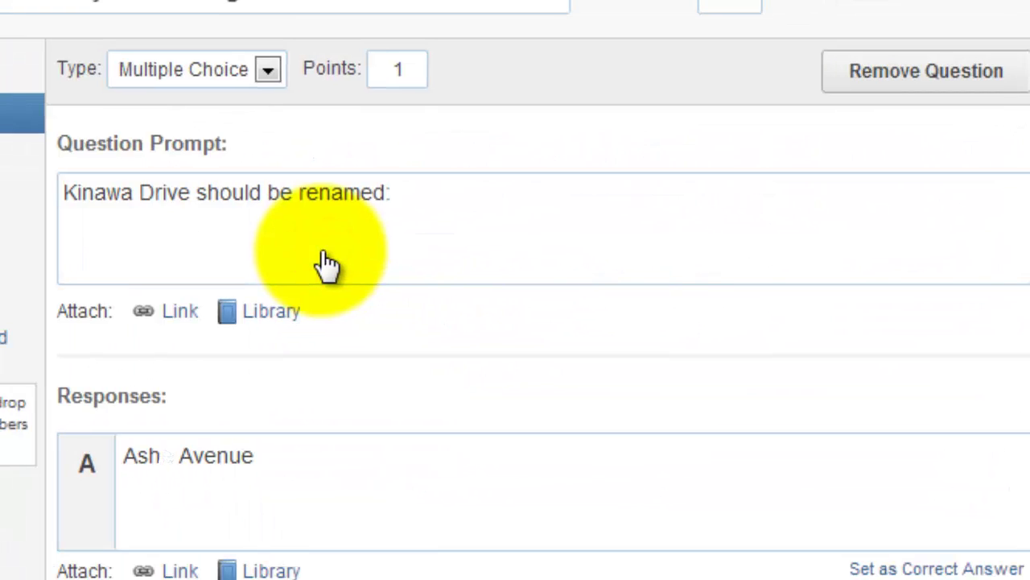
# Keep question 1 as Multiple Choice, fix the Ashe Avenue typo, and remove empty response C.
pyautogui.click(268, 71)
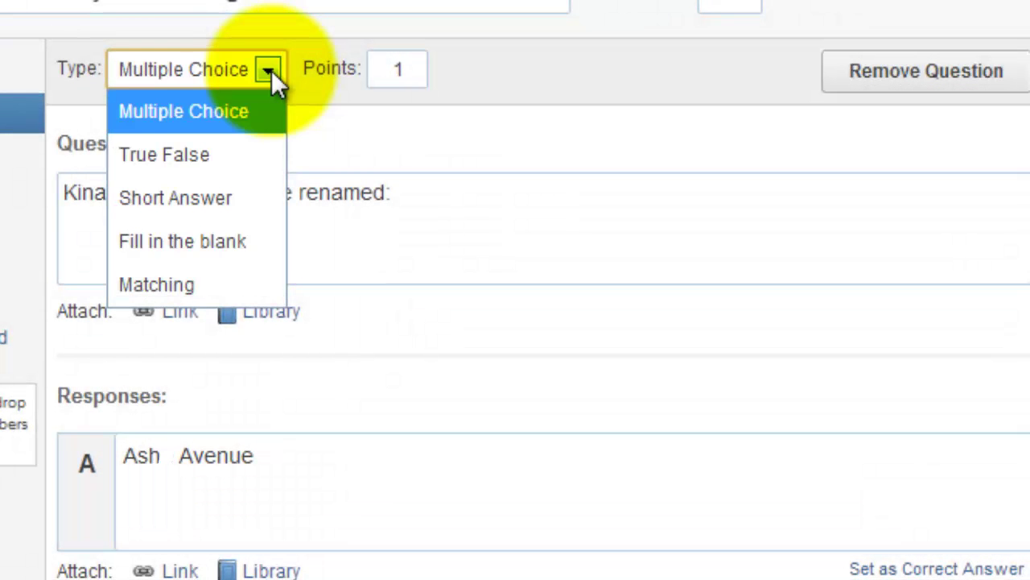
pyautogui.click(271, 70)
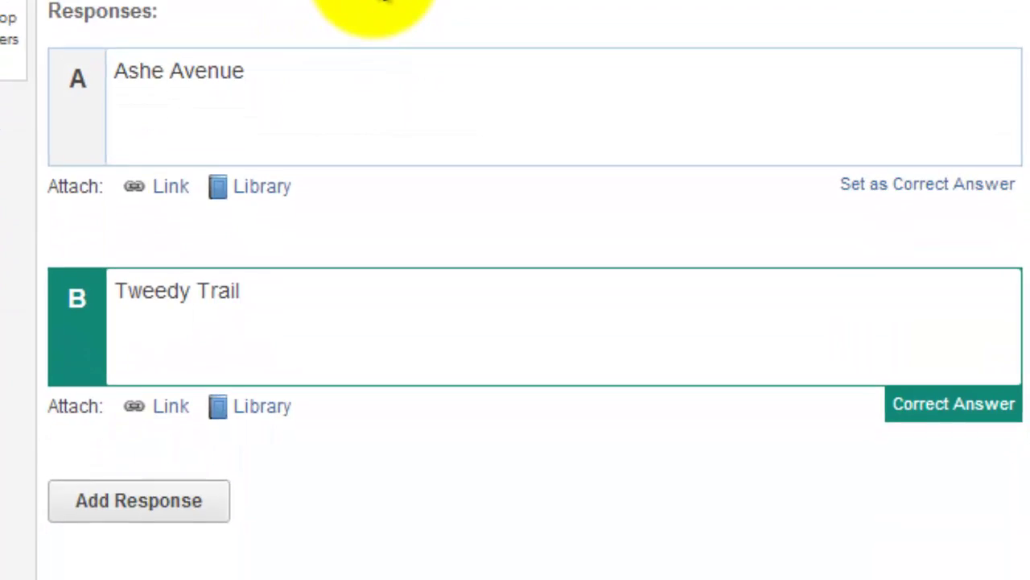
pyautogui.press('BackSpace')
pyautogui.click(154, 493)
pyautogui.scroll(-3, 242, 479)
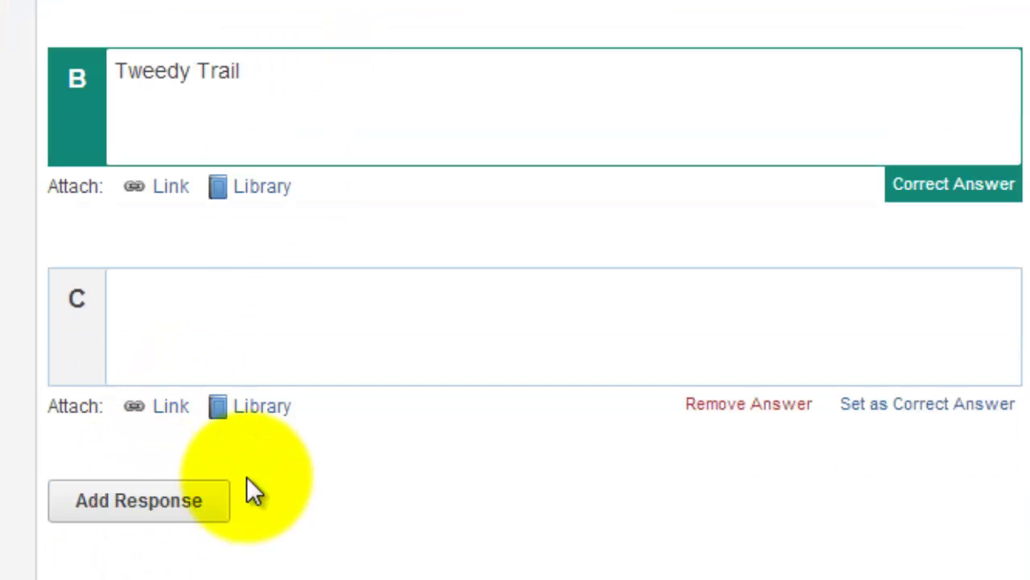
pyautogui.click(738, 417)
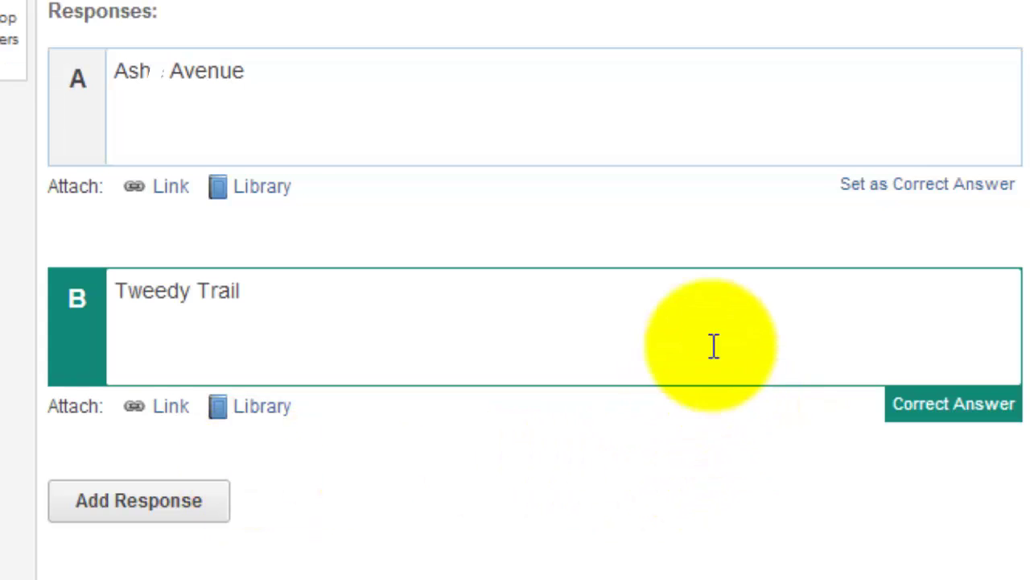
# Keep Tweedy Trail as the correct answer and bring up question 2.
pyautogui.click(871, 193)
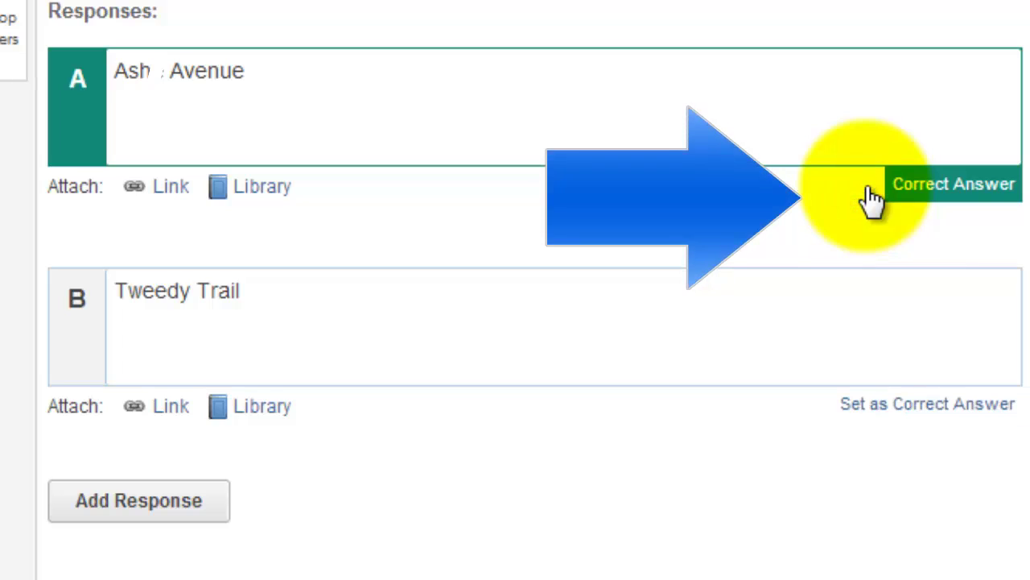
pyautogui.click(907, 406)
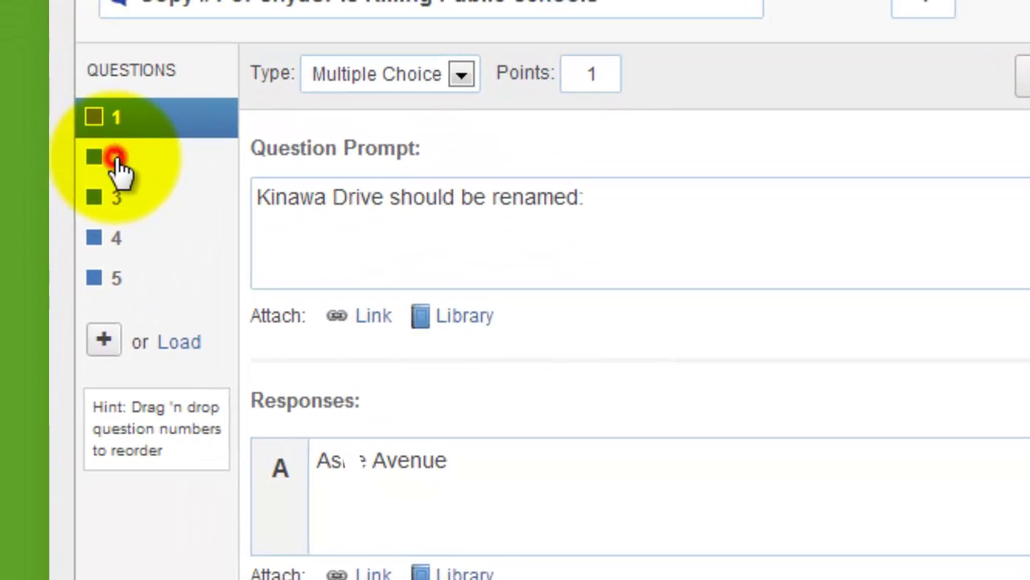
pyautogui.click(110, 166)
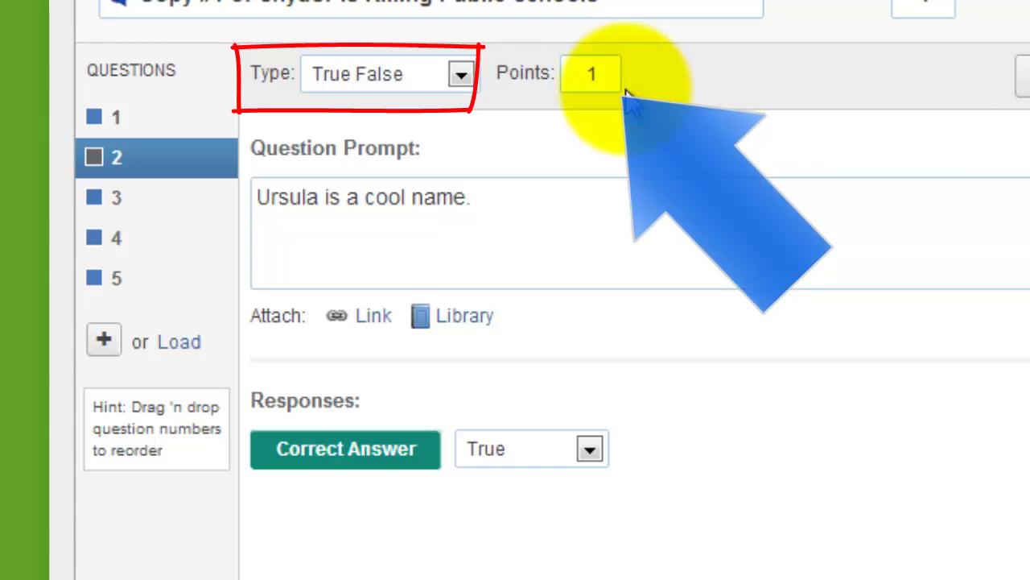
# Change question 2's point value from 1 to 2.
pyautogui.click(603, 74)
pyautogui.press('BackSpace')
pyautogui.write('2')
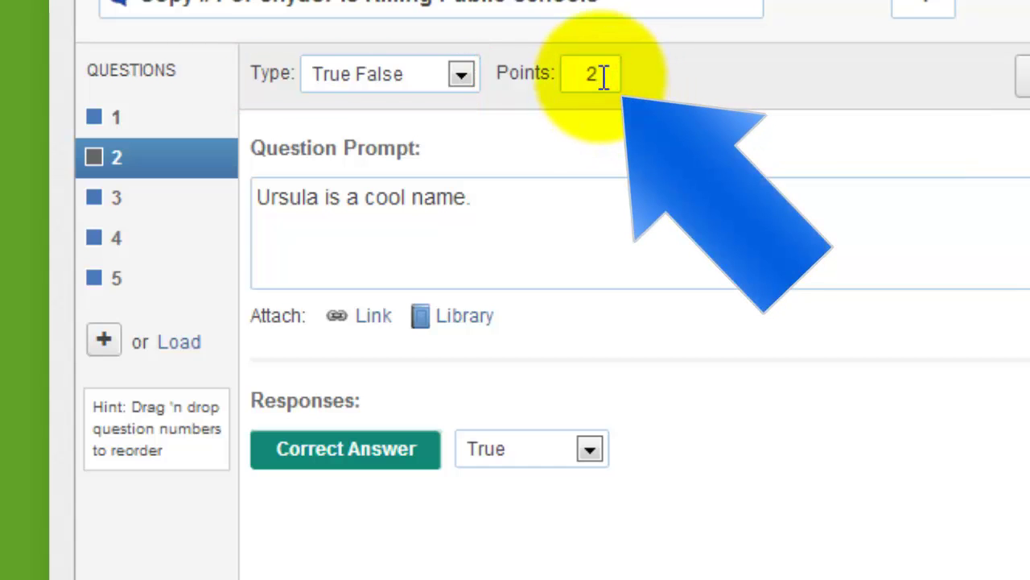
# Keep True as question 2's correct answer and bring up question 3.
pyautogui.click(590, 451)
pyautogui.click(554, 535)
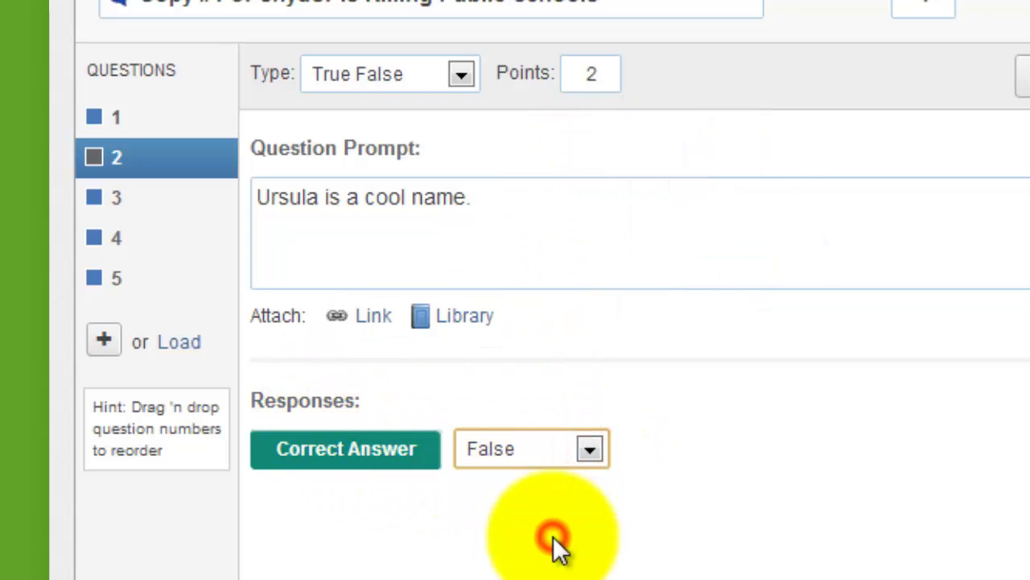
pyautogui.click(590, 450)
pyautogui.click(552, 488)
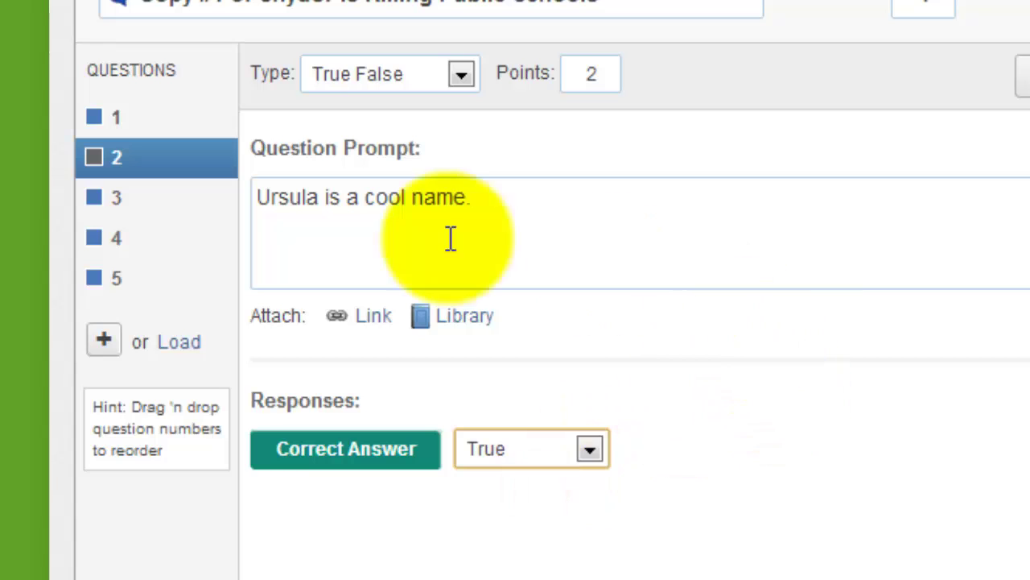
pyautogui.click(115, 203)
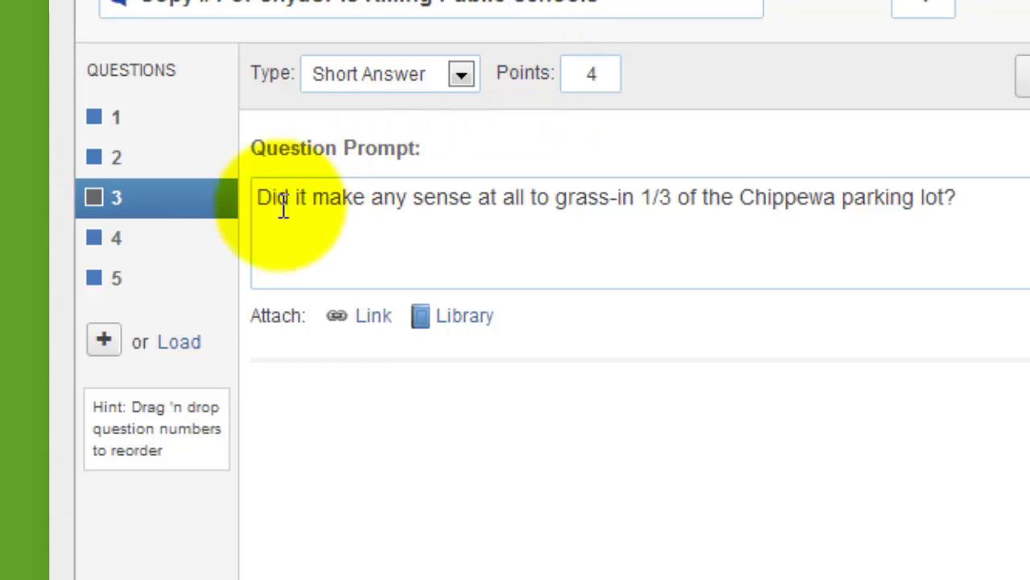
# Review question 4's AC/DC fill-in-the-blank, then bring up question 5's Matching editor.
pyautogui.click(117, 239)
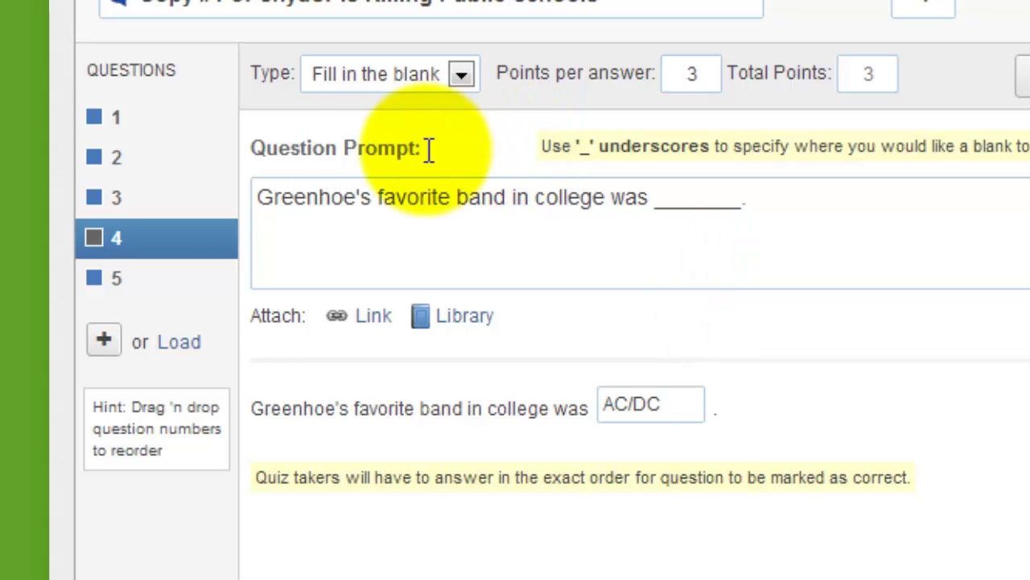
pyautogui.click(121, 282)
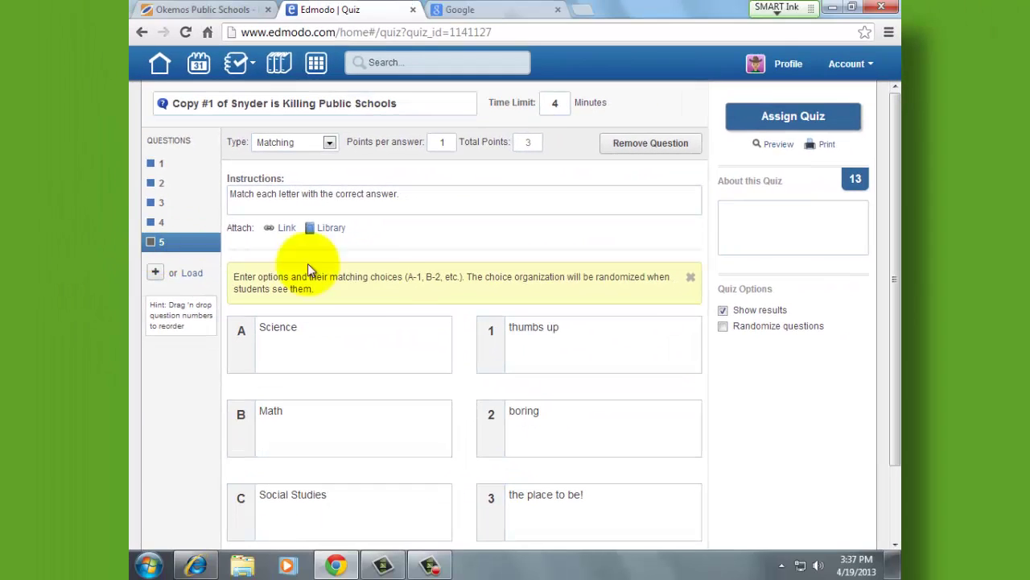
pyautogui.scroll(-1, 489, 314)
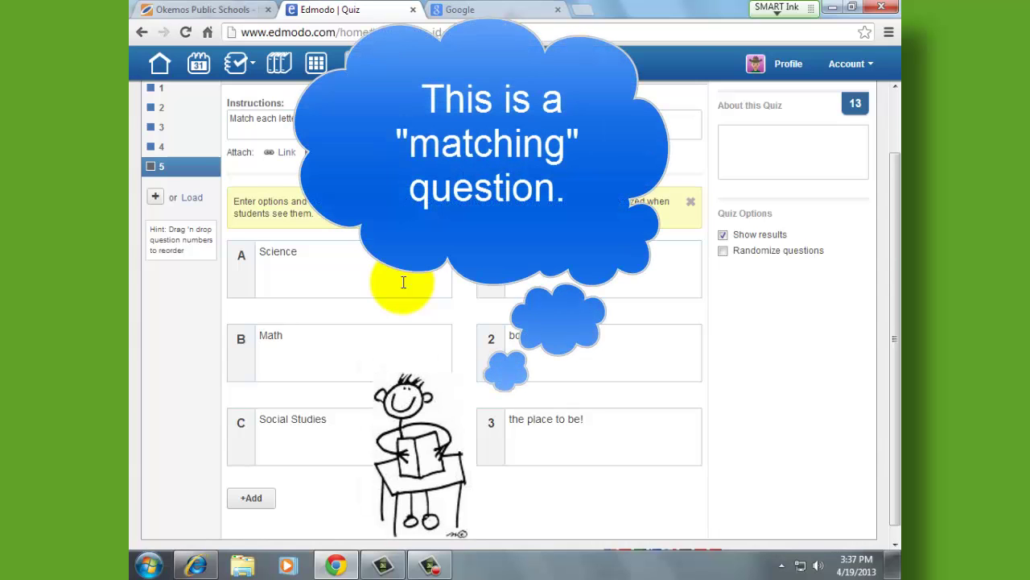
pyautogui.scroll(1, 404, 281)
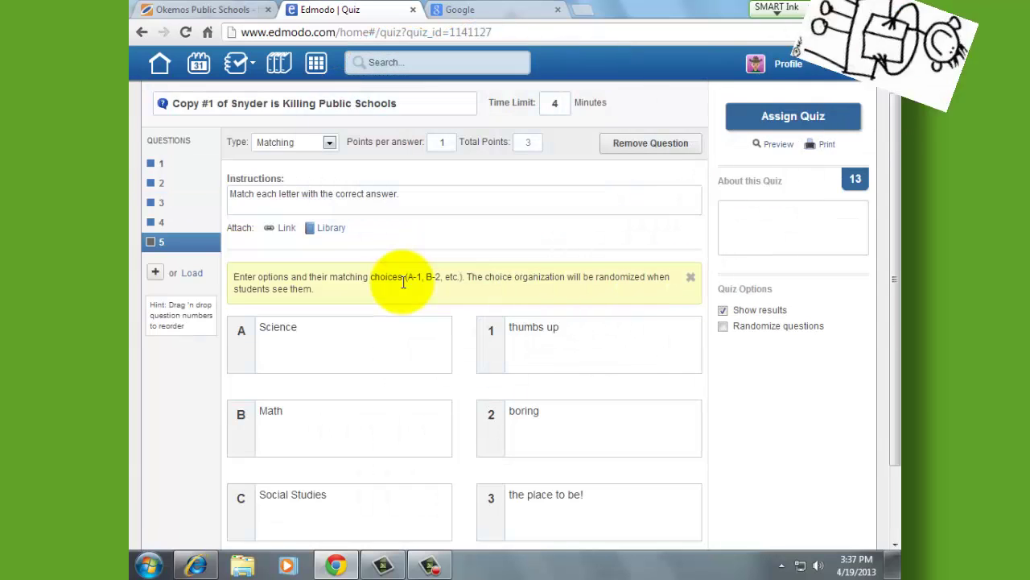
pyautogui.scroll(-1, 403, 282)
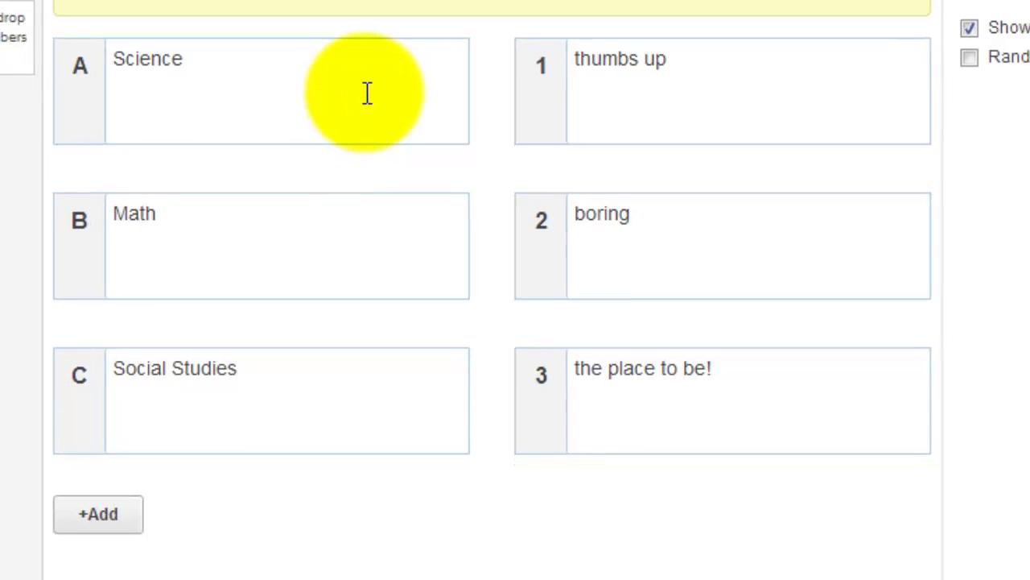
# Add pair D: 'Language Arts' matched with 'reeding is not ain't impotent'.
pyautogui.click(88, 525)
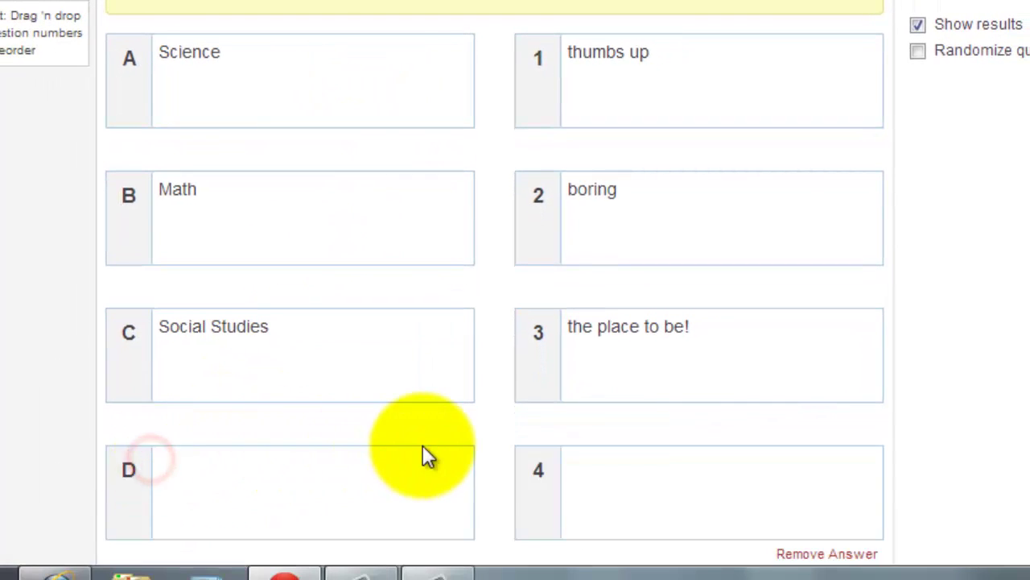
pyautogui.click(354, 467)
pyautogui.write('Lan')
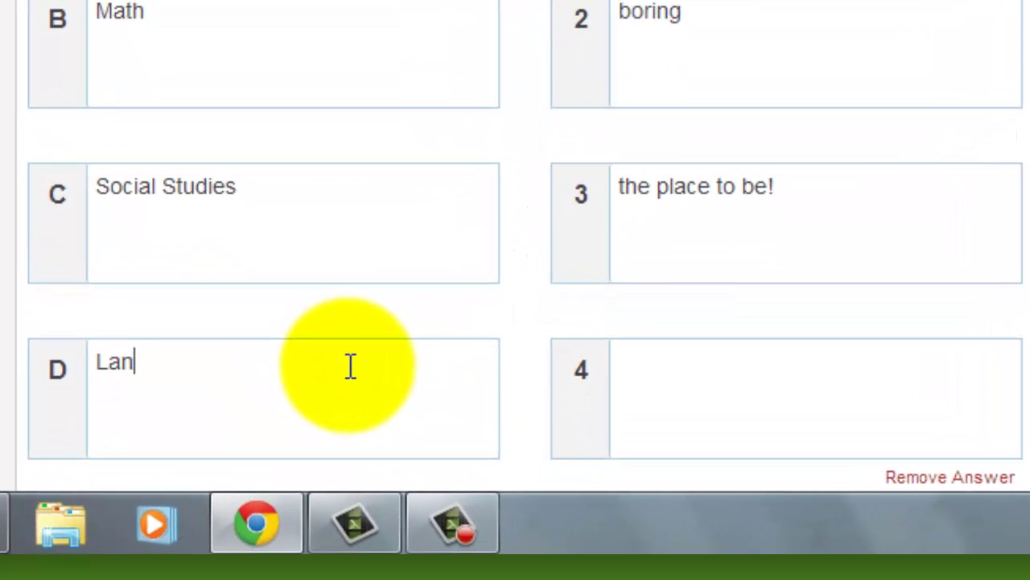
pyautogui.write('guage arts')
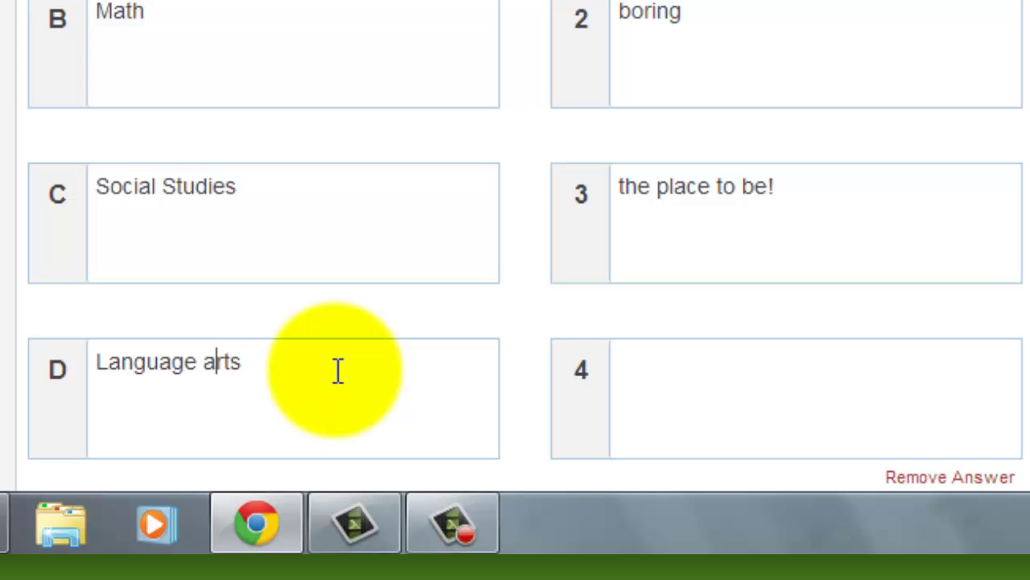
pyautogui.press('Delete')
pyautogui.write('A')
pyautogui.click(732, 375)
pyautogui.write('ree')
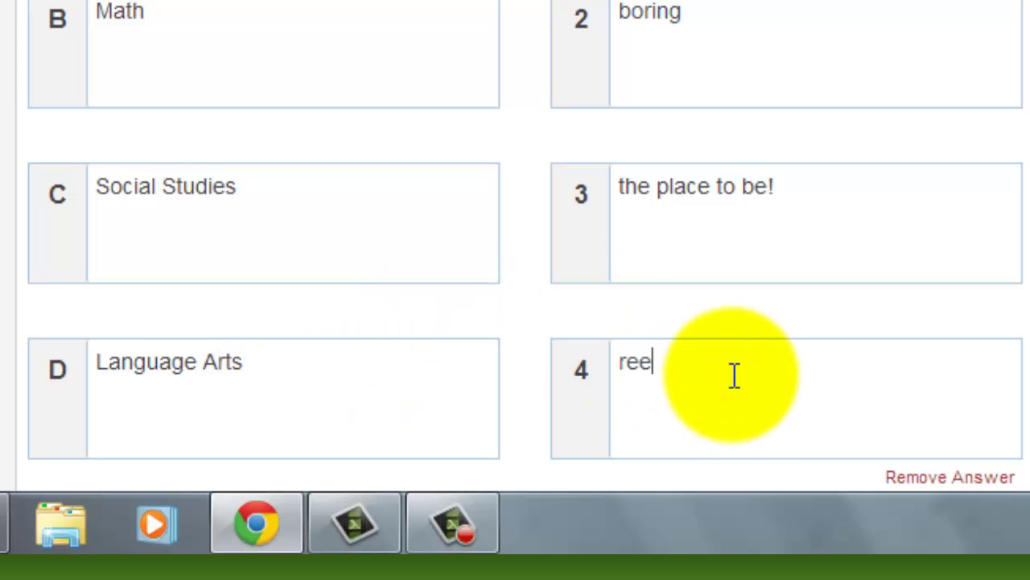
pyautogui.write('ding is n')
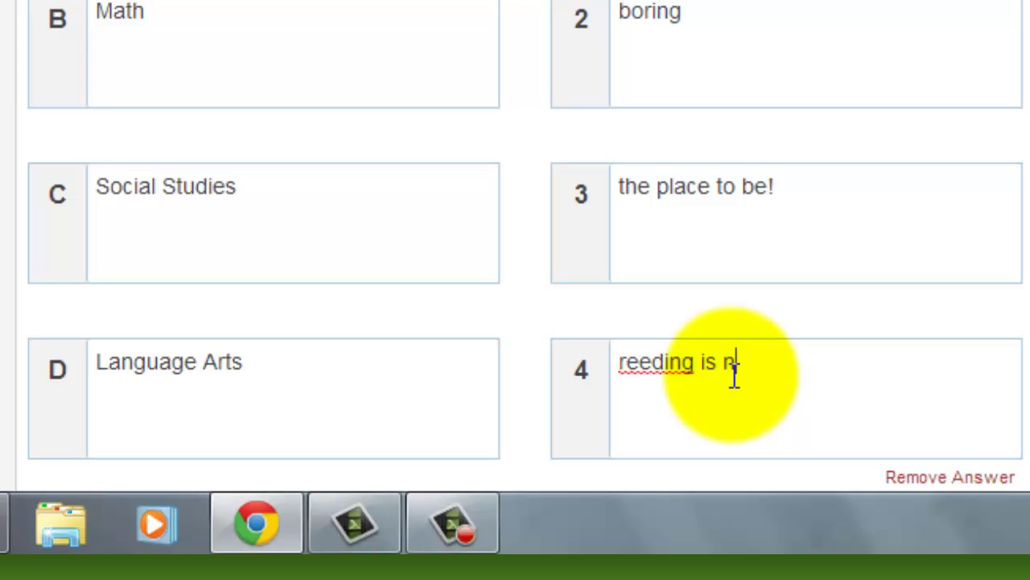
pyautogui.write("ot ain't impotent")
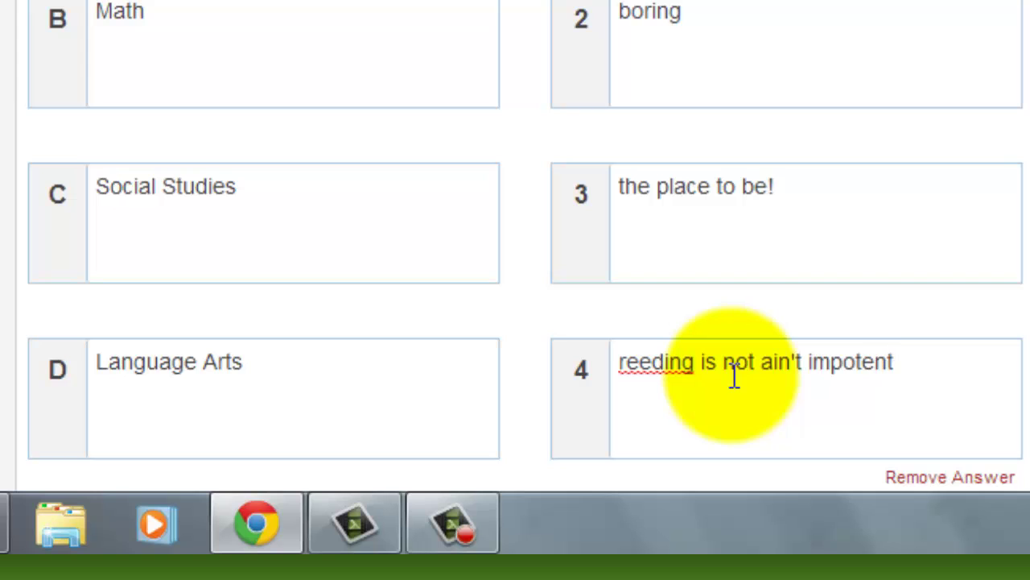
pyautogui.scroll(2, 807, 218)
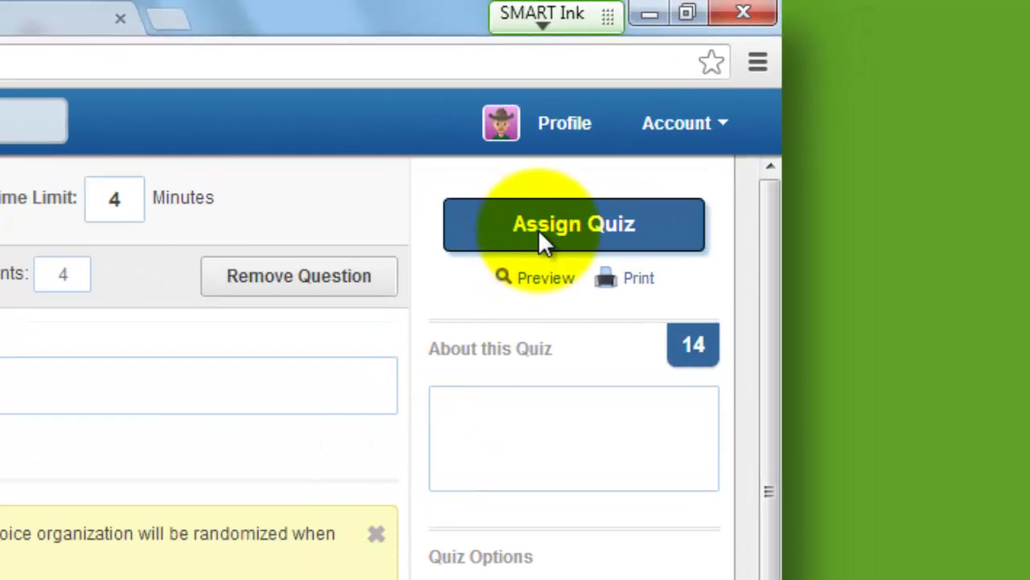
# Assign the quiz with a due date of April 19, 2013.
pyautogui.click(537, 229)
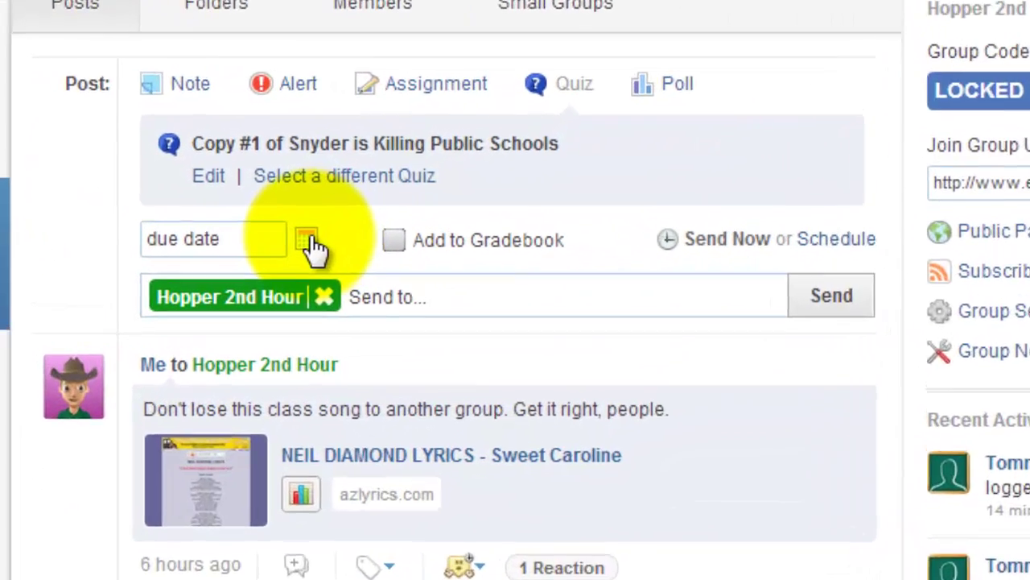
pyautogui.click(412, 261)
pyautogui.click(550, 496)
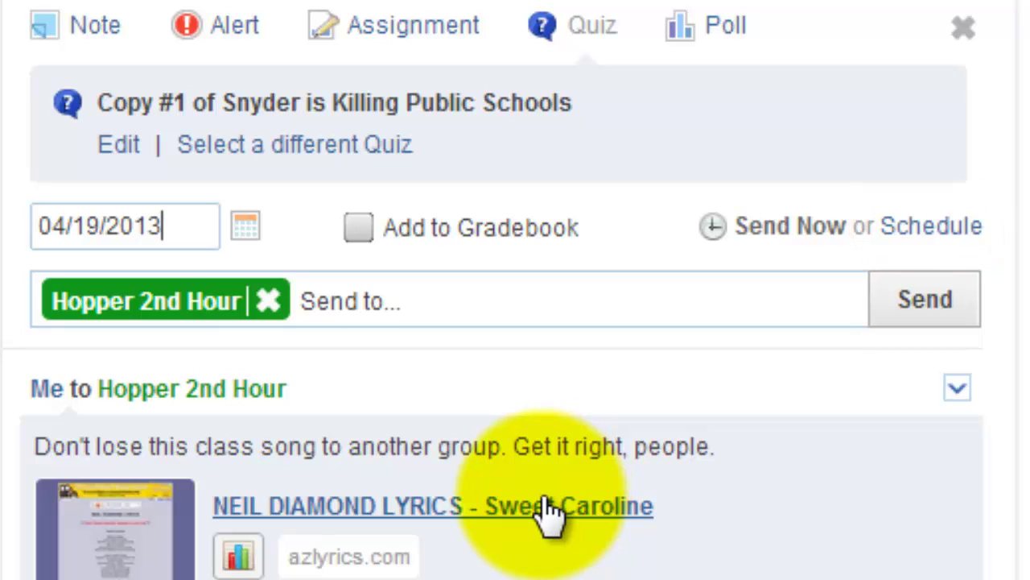
# Replace the 2nd Hour recipient with the Hopper Dummy Class.
pyautogui.click(272, 300)
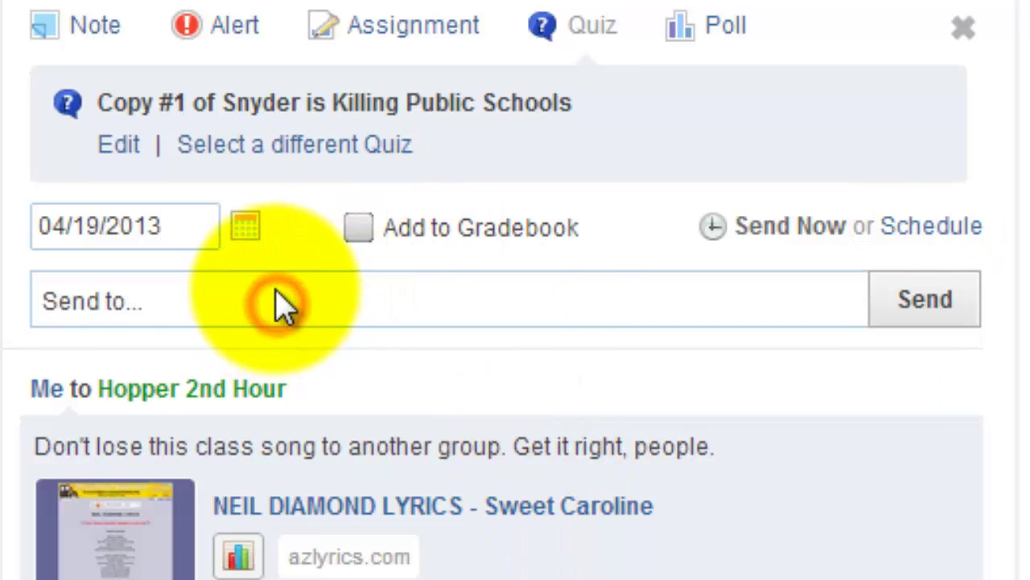
pyautogui.click(274, 302)
pyautogui.write('ho')
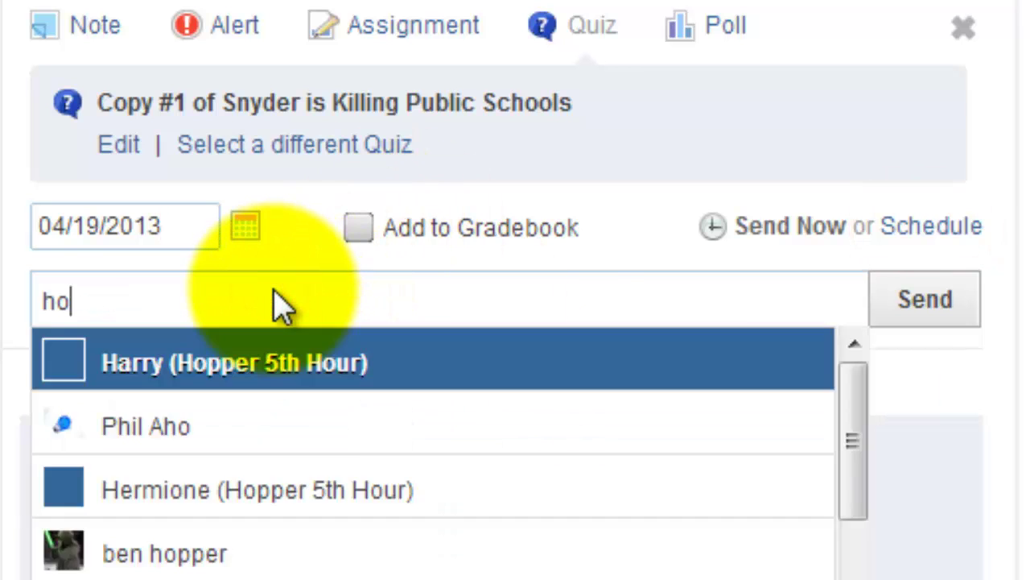
pyautogui.write('pper d')
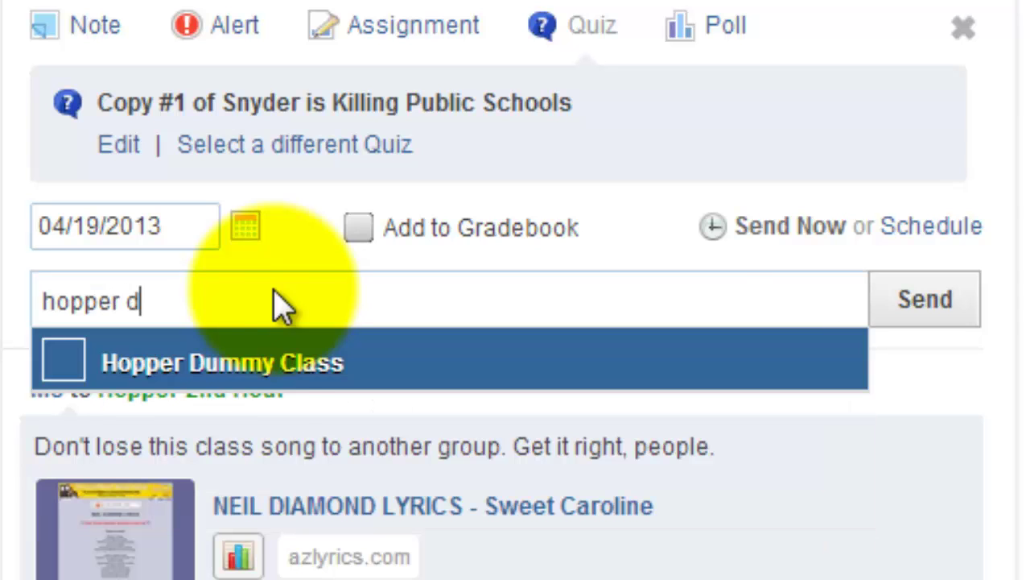
pyautogui.click(256, 364)
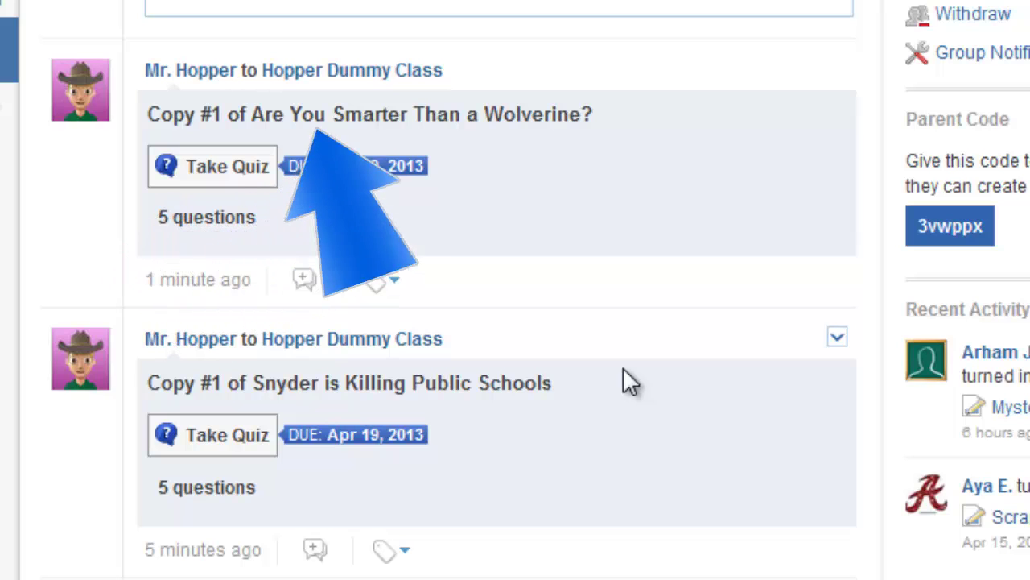
# As a student, open 'Copy #1 of Are You Smarter Than a Wolverine?' from the dummy class feed.
pyautogui.click(219, 178)
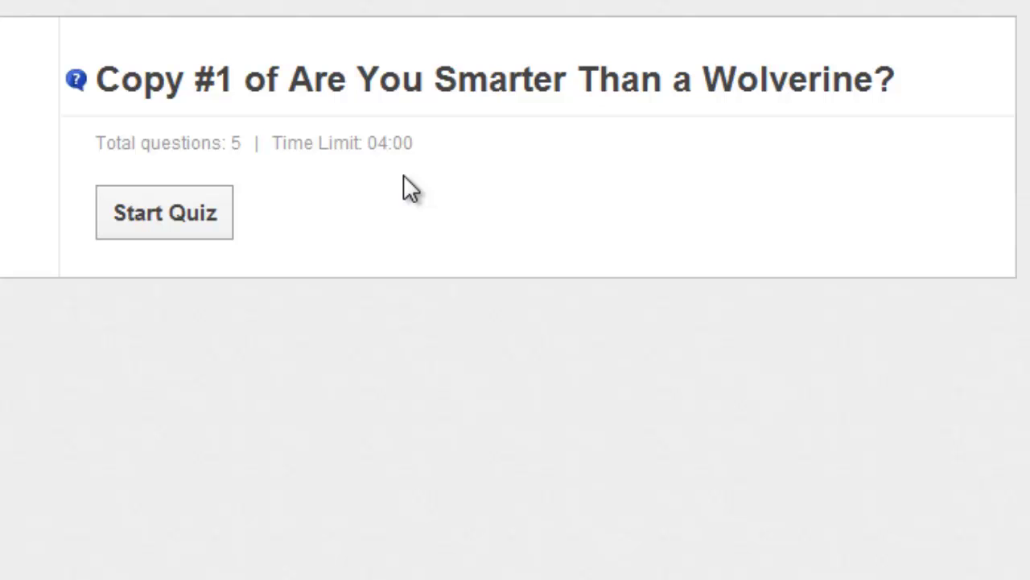
# Start the quiz and answer All of the above, True, and 'Not enough time.'.
pyautogui.click(206, 221)
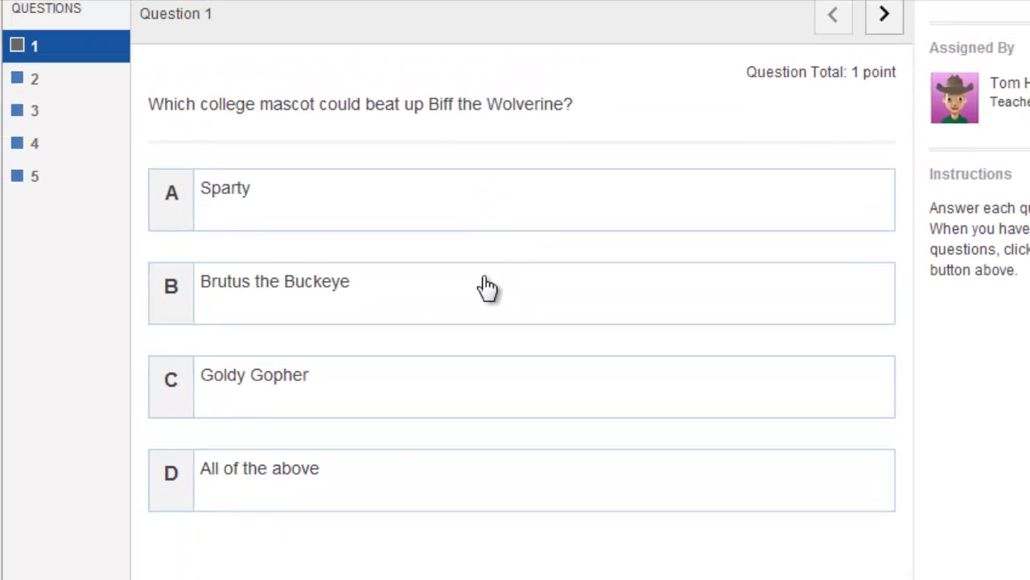
pyautogui.click(375, 478)
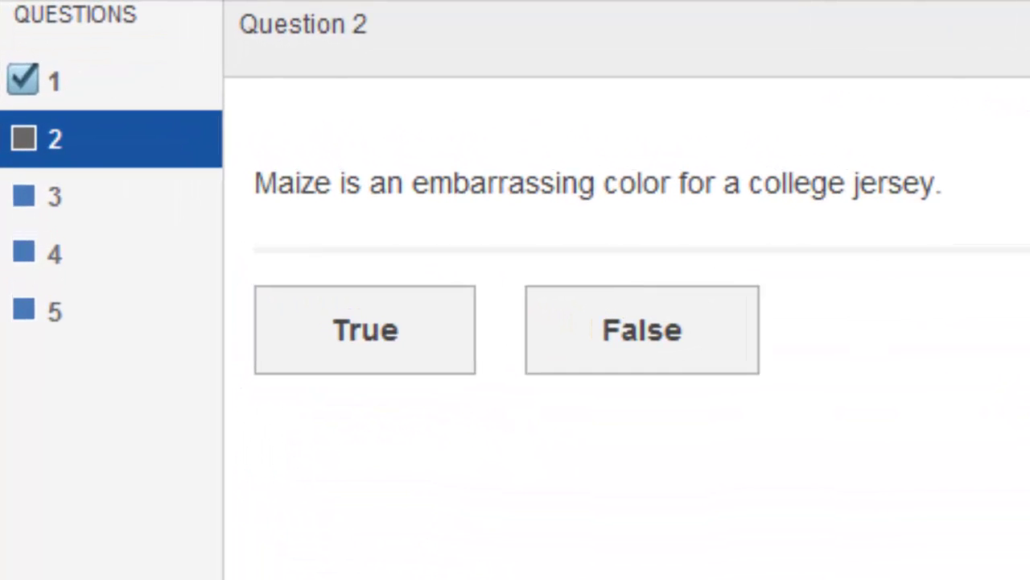
pyautogui.click(326, 358)
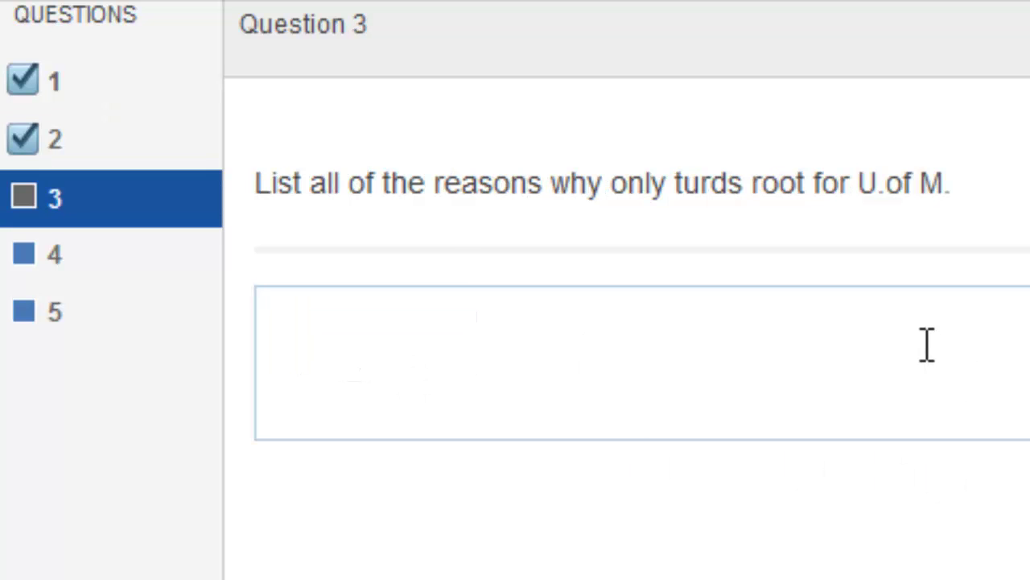
pyautogui.write('Not enough time.')
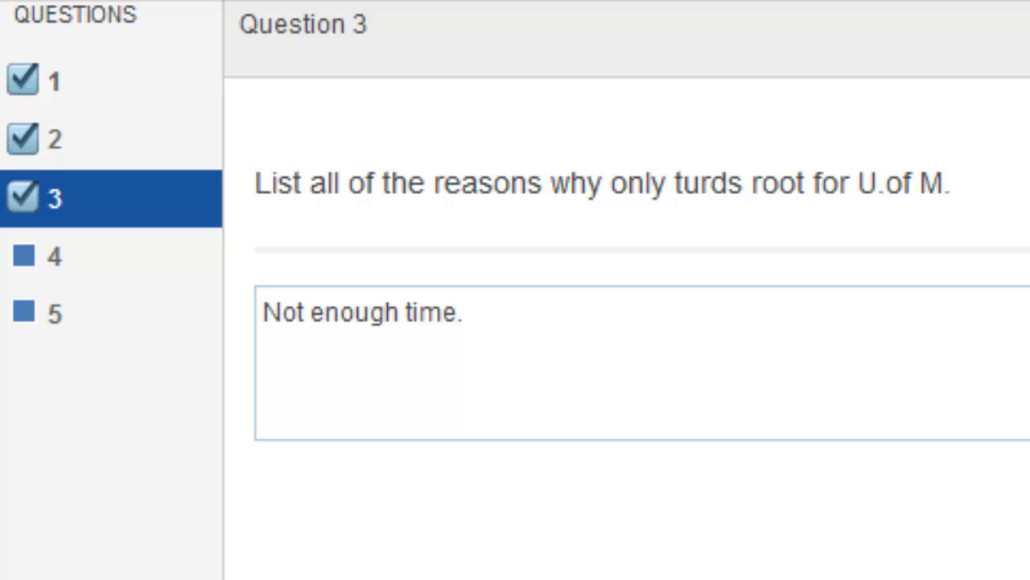
pyautogui.press('Tab')
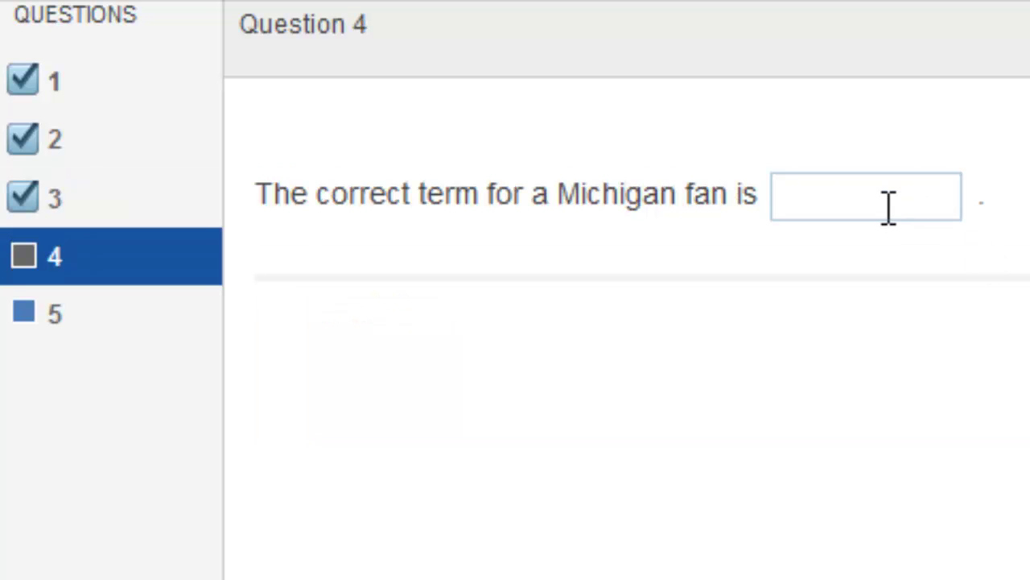
# Answer question 4 with 'weenie' and match Ann Arbor to 'Cool place, lame team.'.
pyautogui.write('weenie')
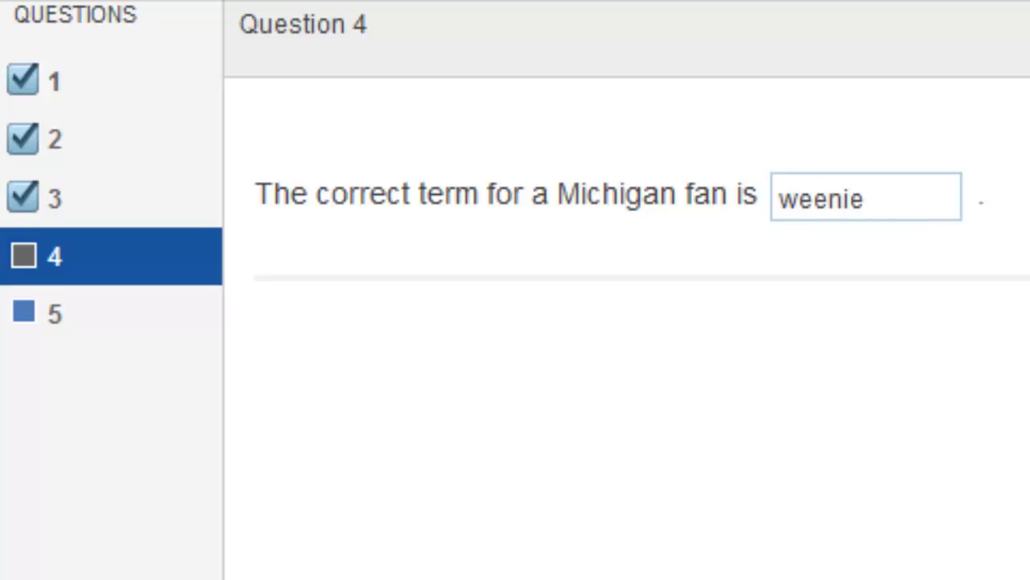
pyautogui.press('Return')
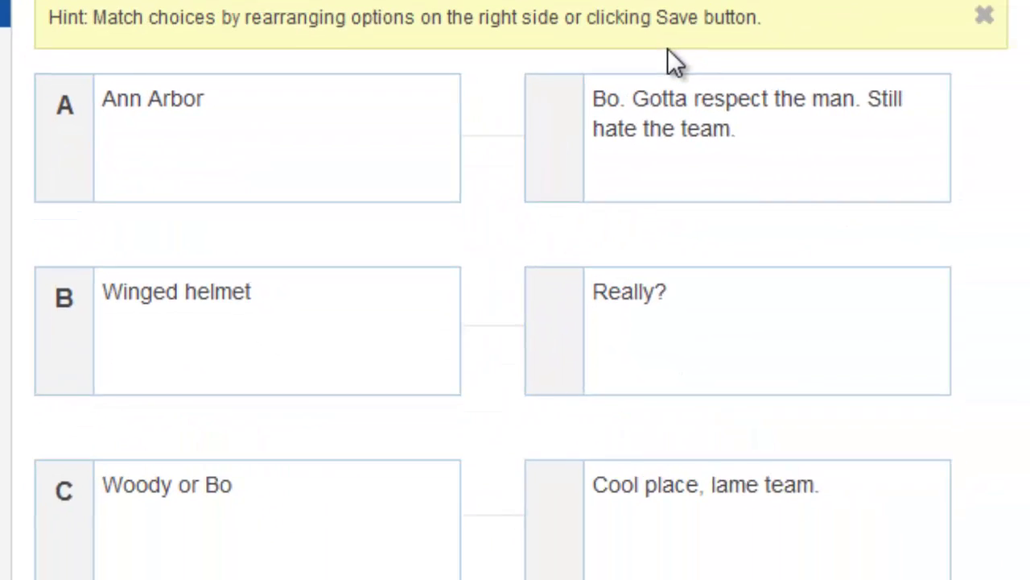
pyautogui.moveTo(690, 491); pyautogui.dragTo(676, 64)
pyautogui.moveTo(680, 126); pyautogui.dragTo(679, 465)
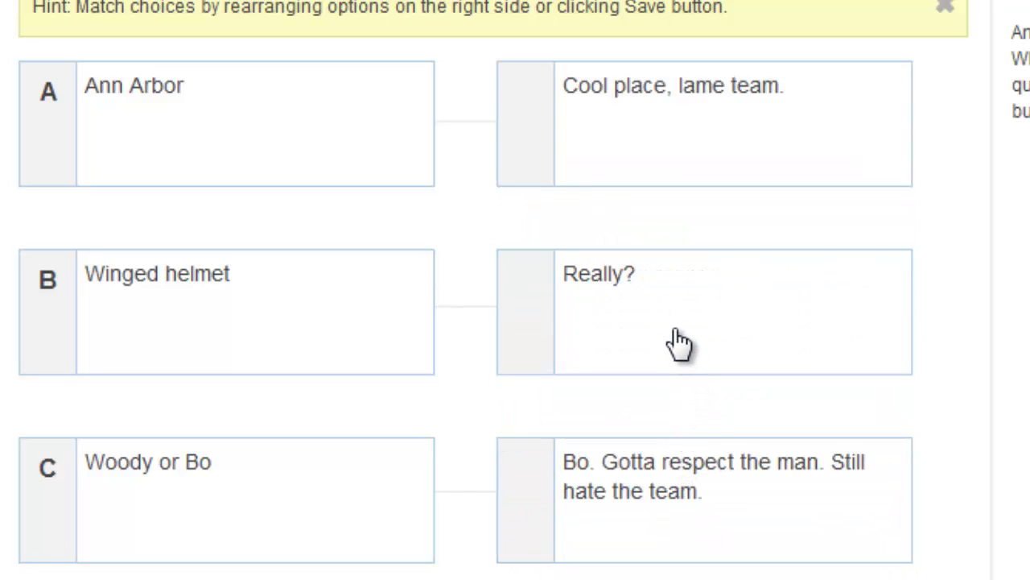
pyautogui.scroll(-2, 681, 342)
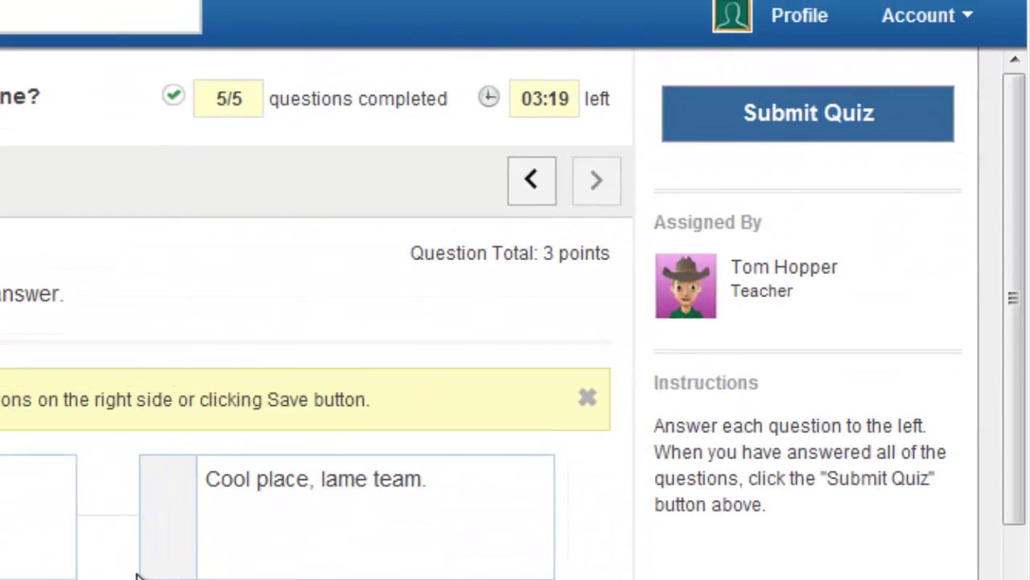
# Submit the finished Wolverine quiz and give it the Interesting! reaction.
pyautogui.click(783, 127)
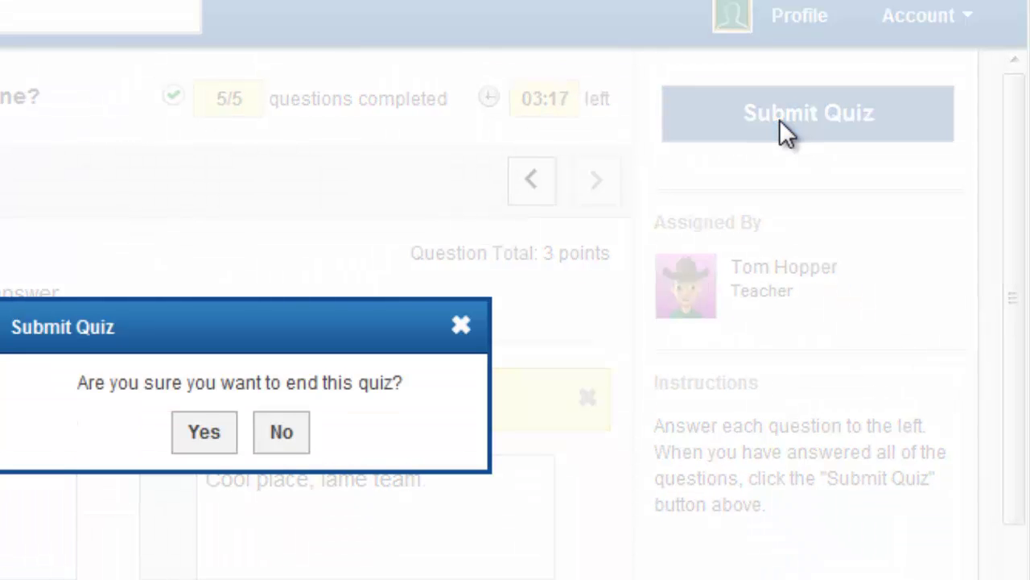
pyautogui.click(205, 435)
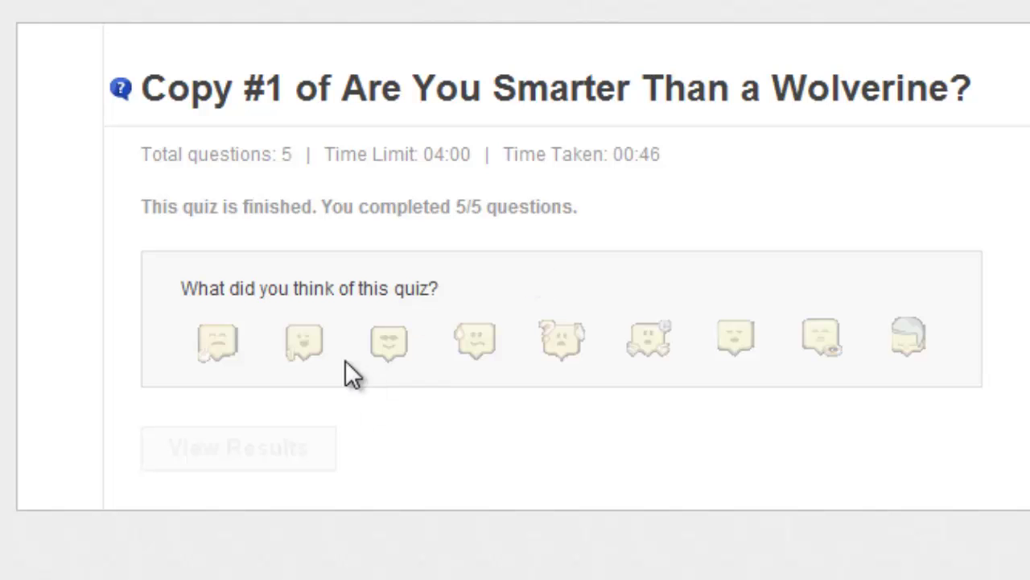
pyautogui.click(406, 348)
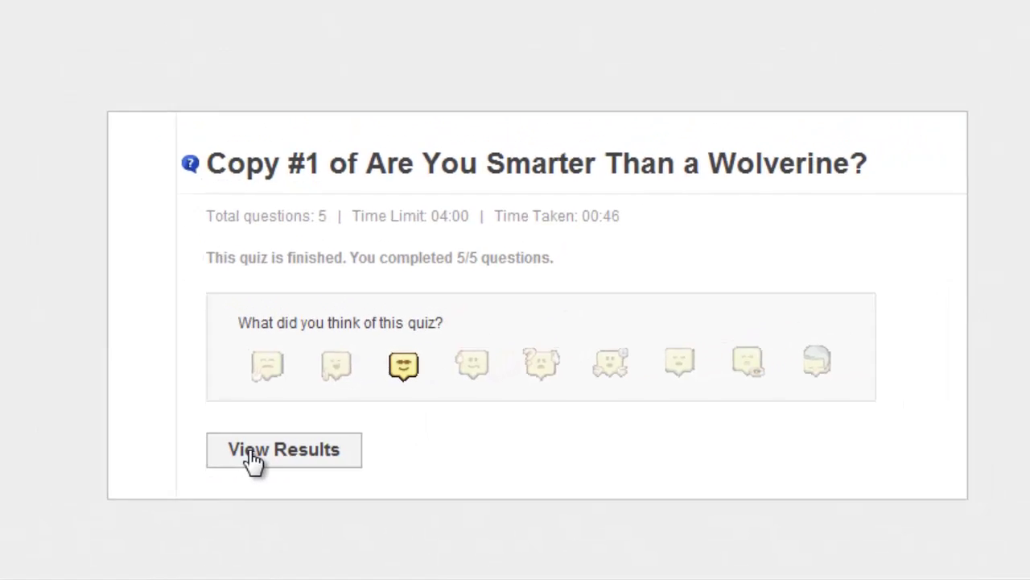
# Review the results through the Maize true/false, essay, Michigan fan and matching questions.
pyautogui.click(199, 459)
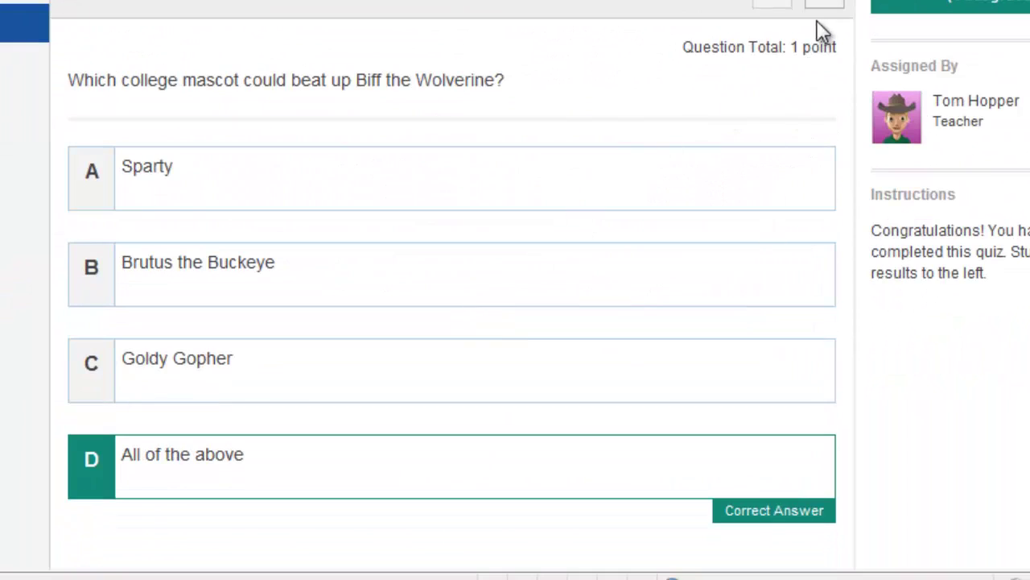
pyautogui.click(829, 6)
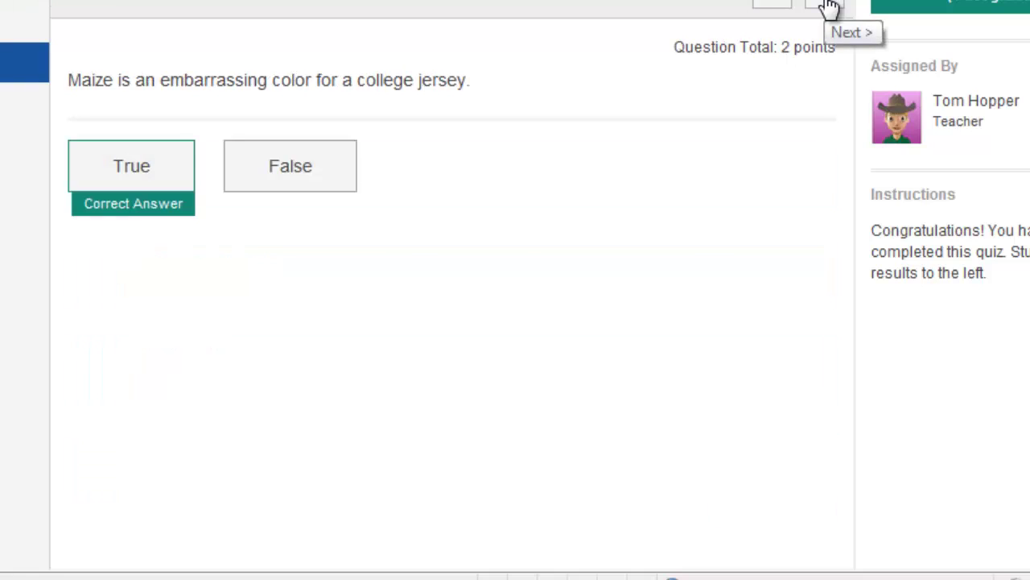
pyautogui.click(829, 7)
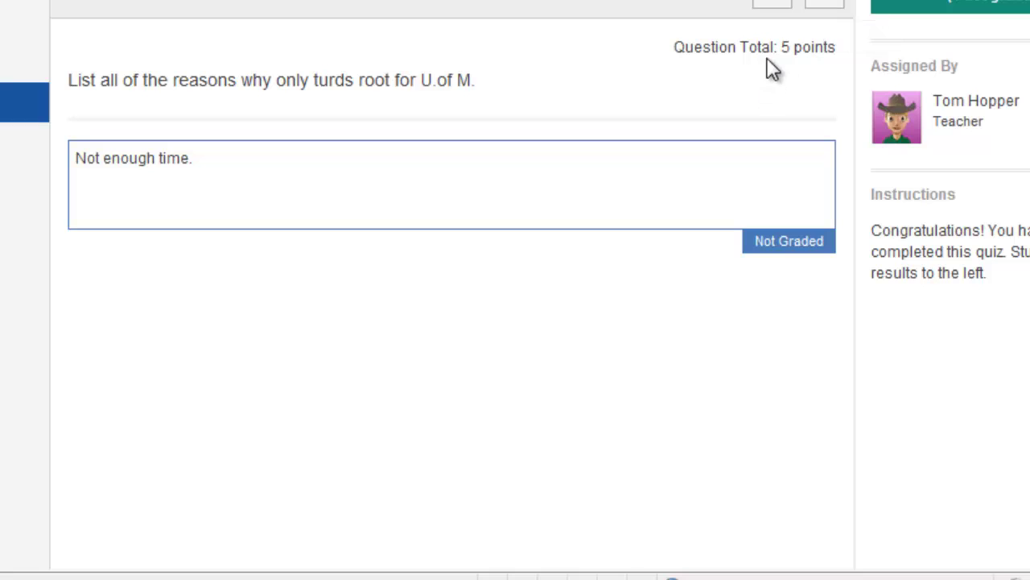
pyautogui.click(825, 8)
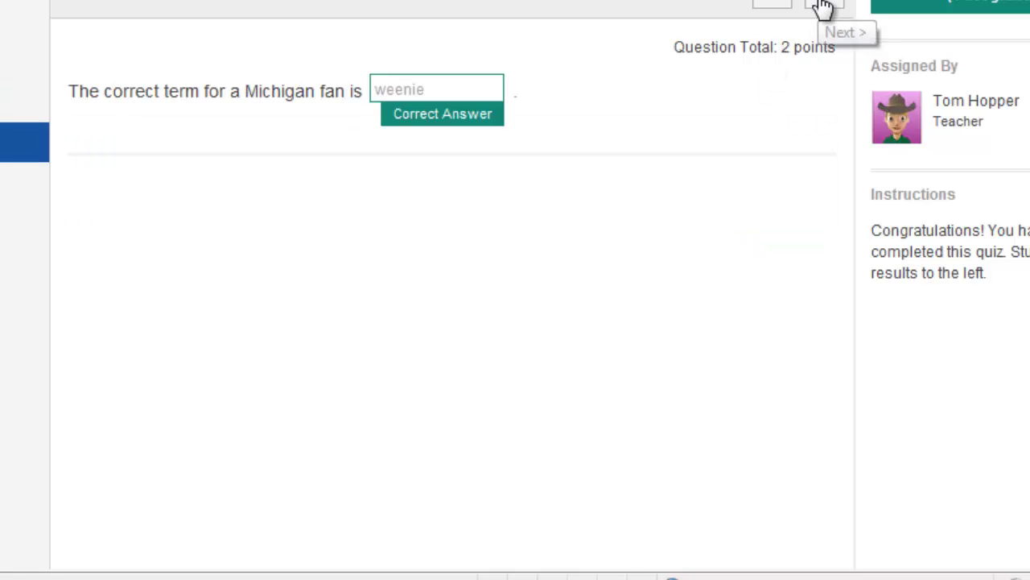
pyautogui.click(823, 7)
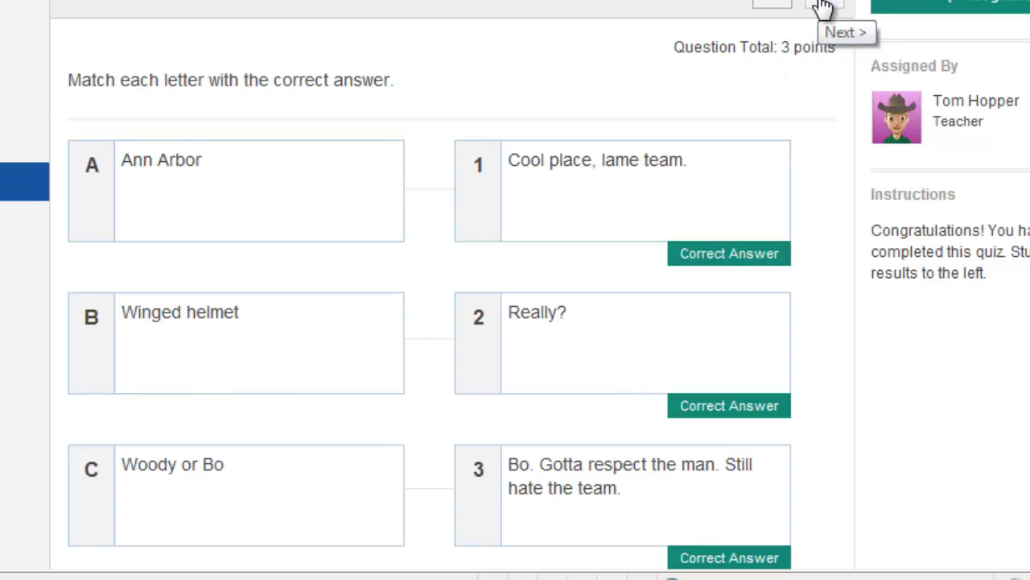
pyautogui.scroll(-1, 734, 133)
pyautogui.scroll(2, 739, 134)
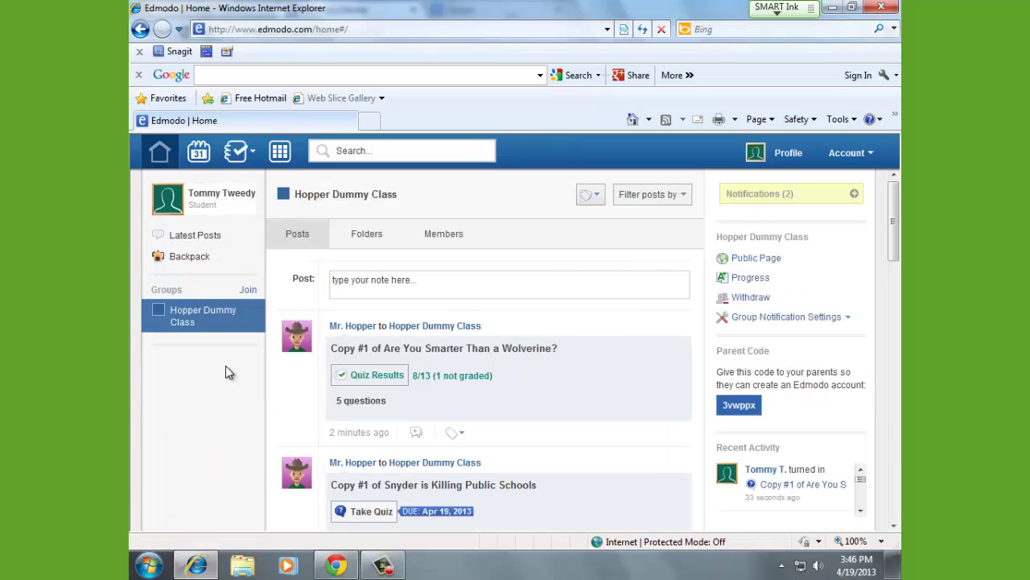
# In the teacher's browser, open the Wolverine quiz's Turned In (1) submissions list.
pyautogui.click(331, 567)
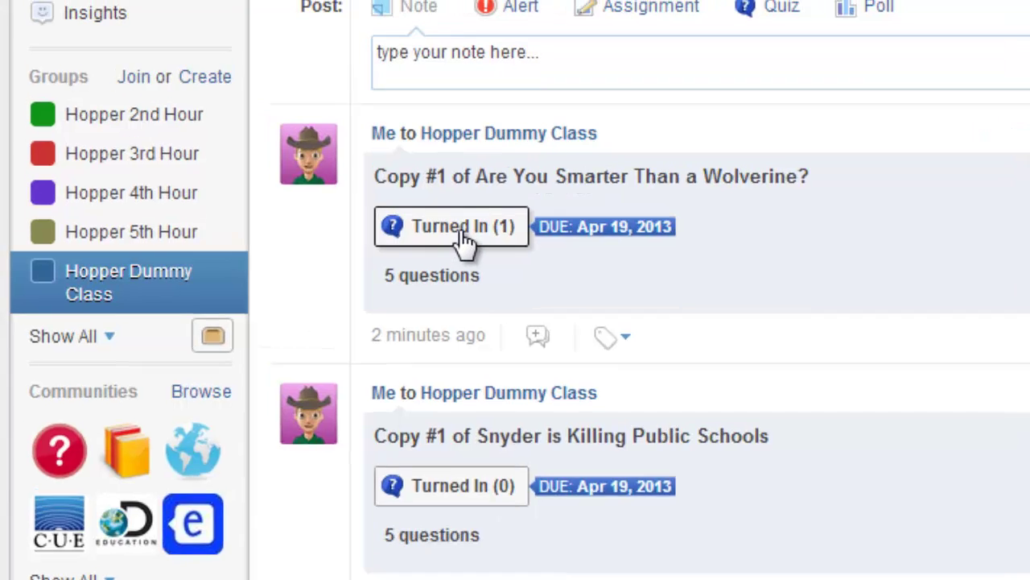
pyautogui.click(432, 208)
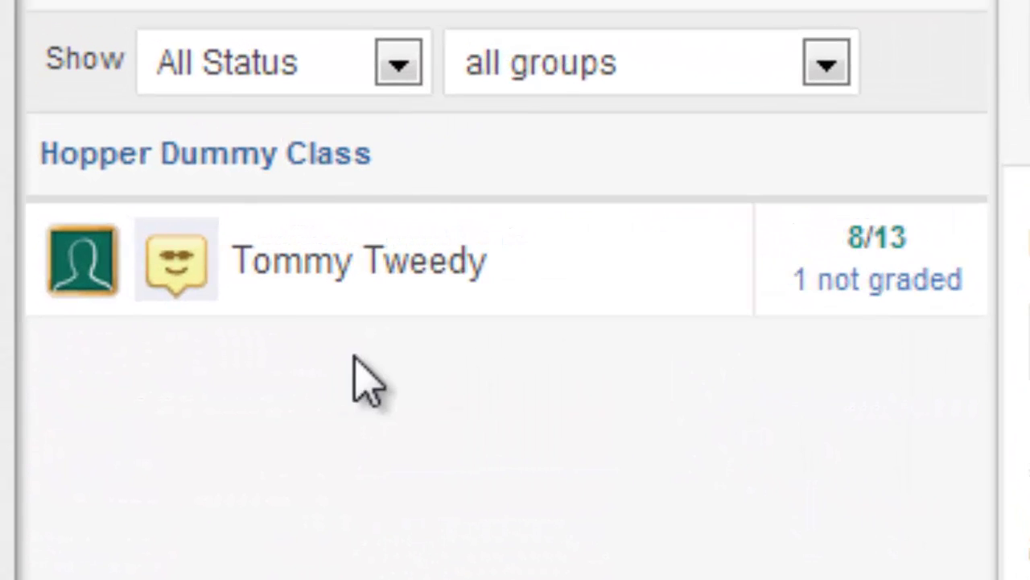
# Mark the student's question 3 essay Correct, trying 3 points partial credit before restoring 5.
pyautogui.click(878, 306)
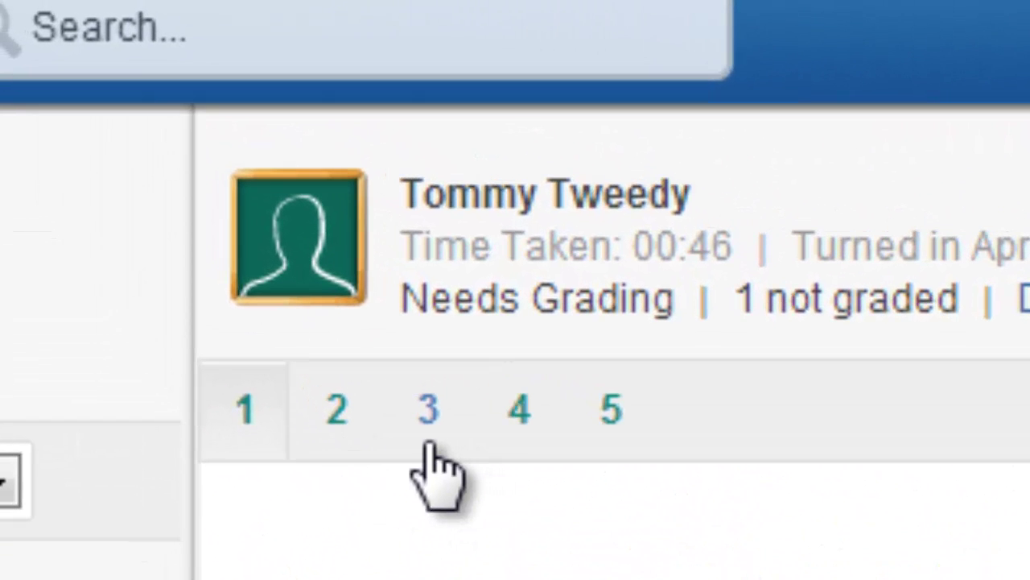
pyautogui.click(393, 354)
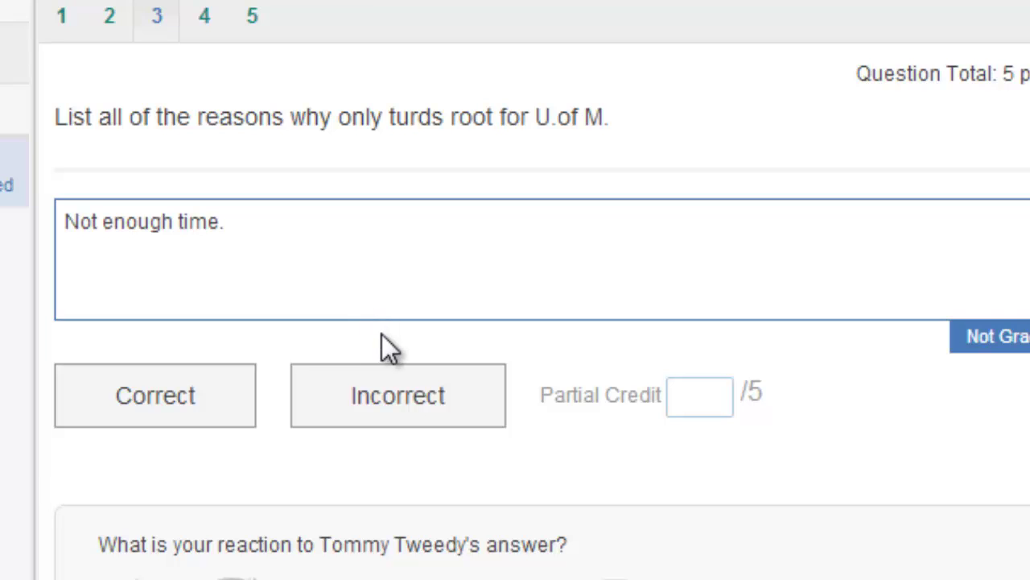
pyautogui.click(149, 398)
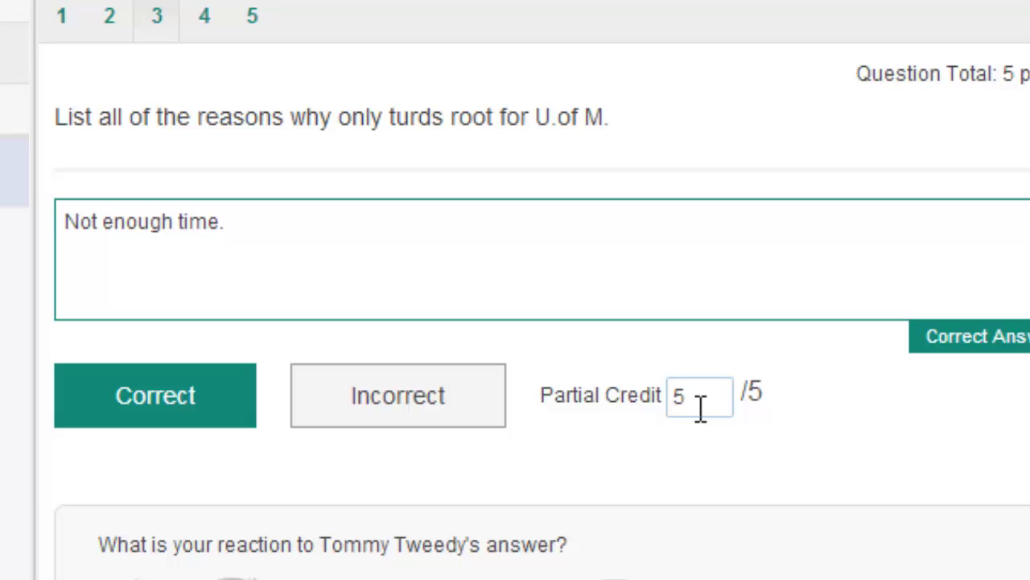
pyautogui.click(700, 409)
pyautogui.press('BackSpace')
pyautogui.write('3')
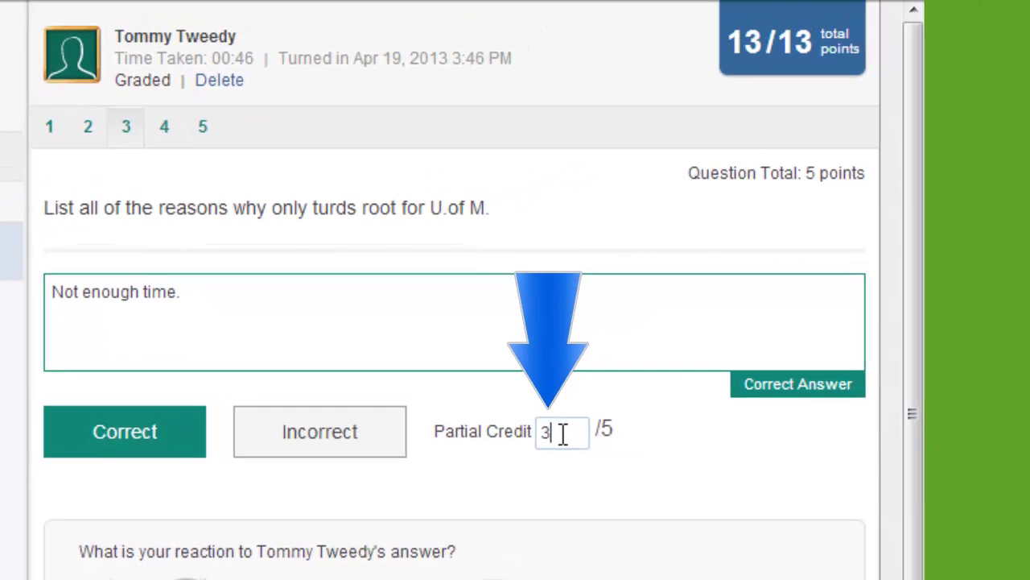
pyautogui.click(472, 338)
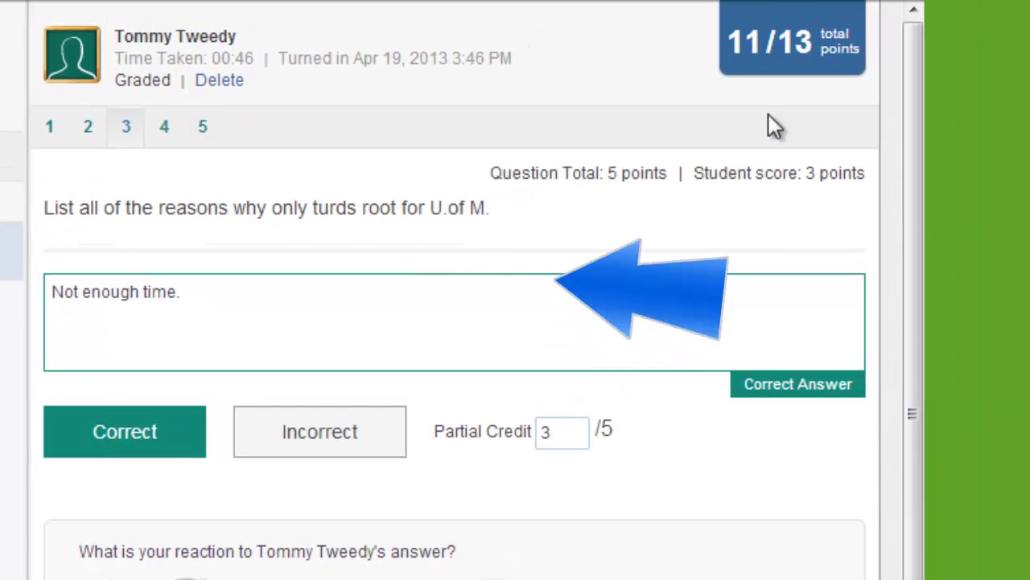
pyautogui.press('BackSpace')
pyautogui.write('5')
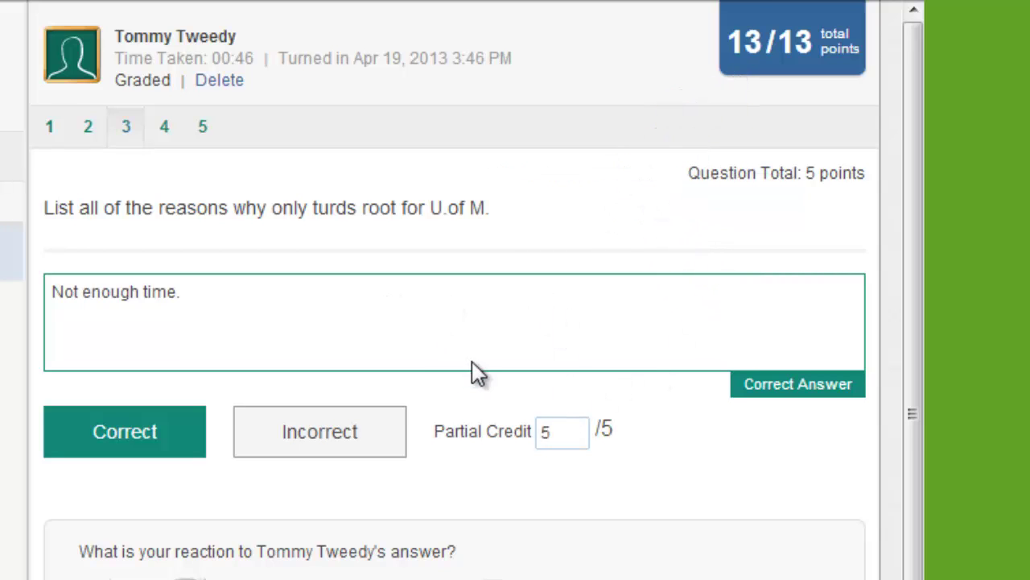
# Give the essay answer the Rockstar reaction and go back to the Home feed.
pyautogui.scroll(-1, 471, 372)
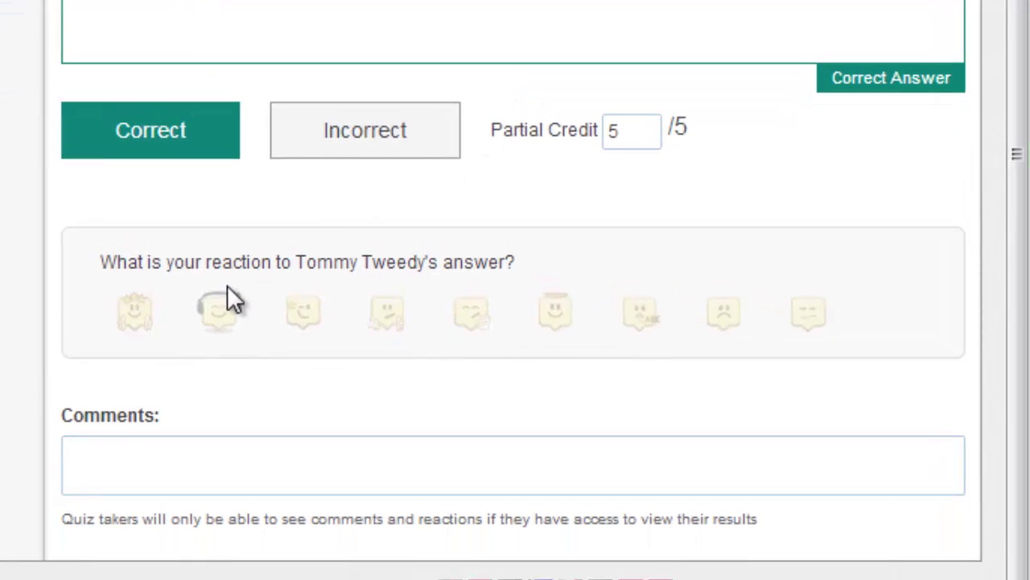
pyautogui.click(213, 384)
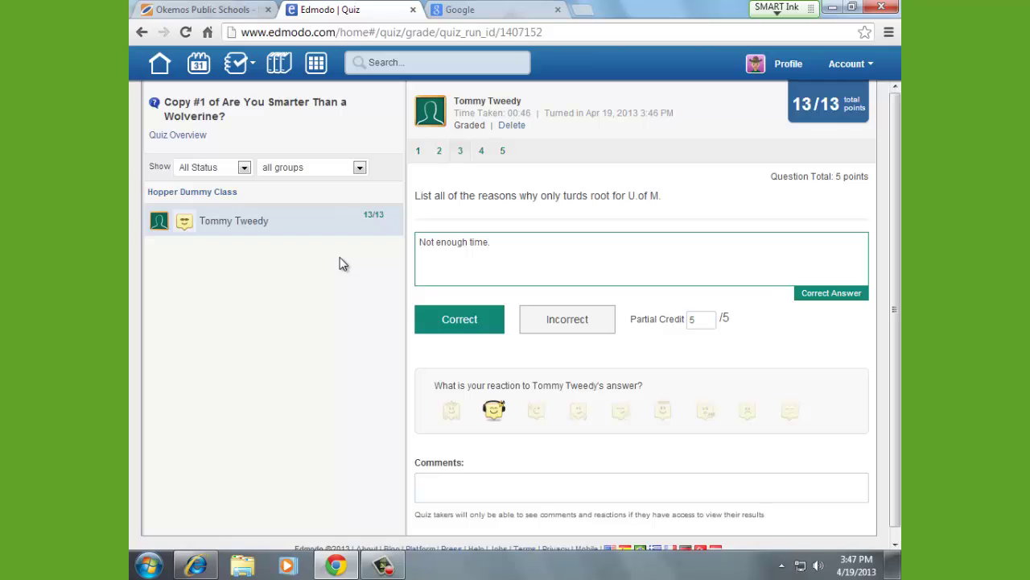
pyautogui.click(160, 63)
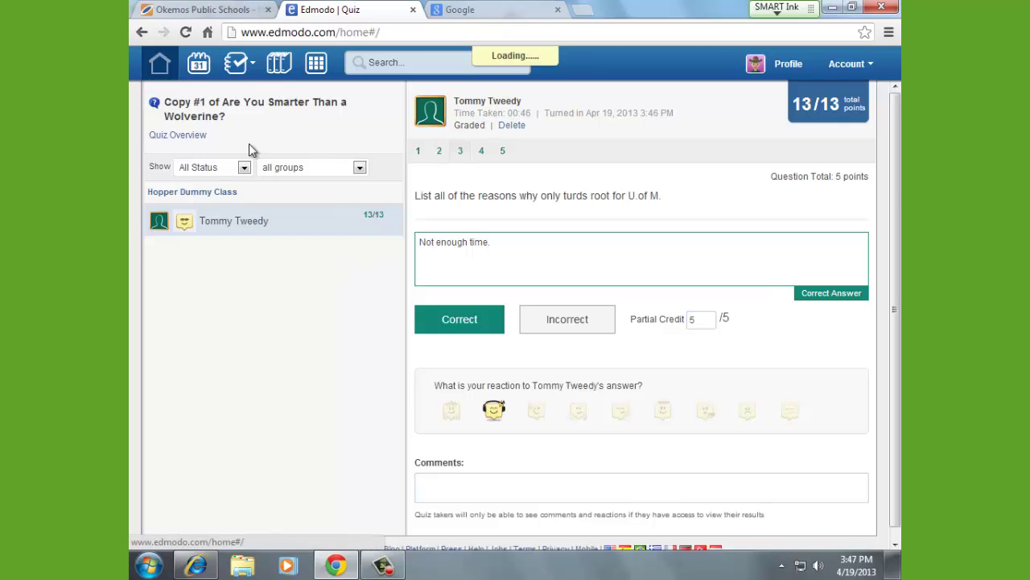